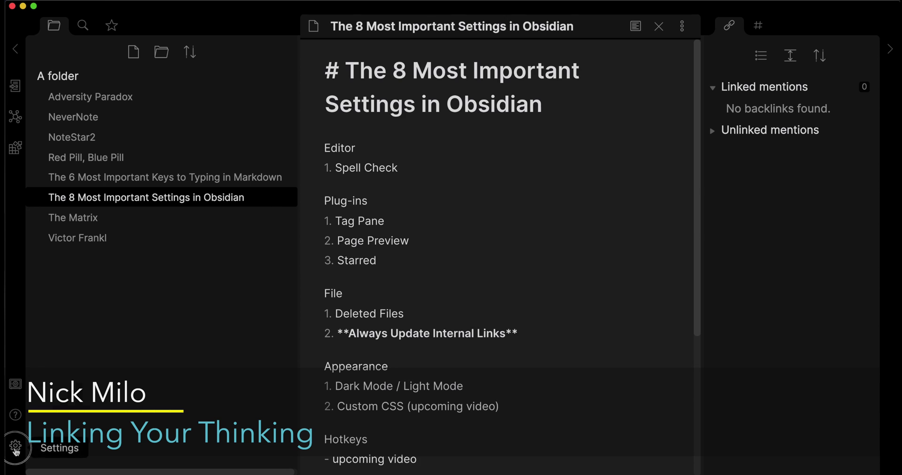
Step: In Appearance settings, toggle Custom CSS off and back on, then set Base mode to Light
click(15, 449)
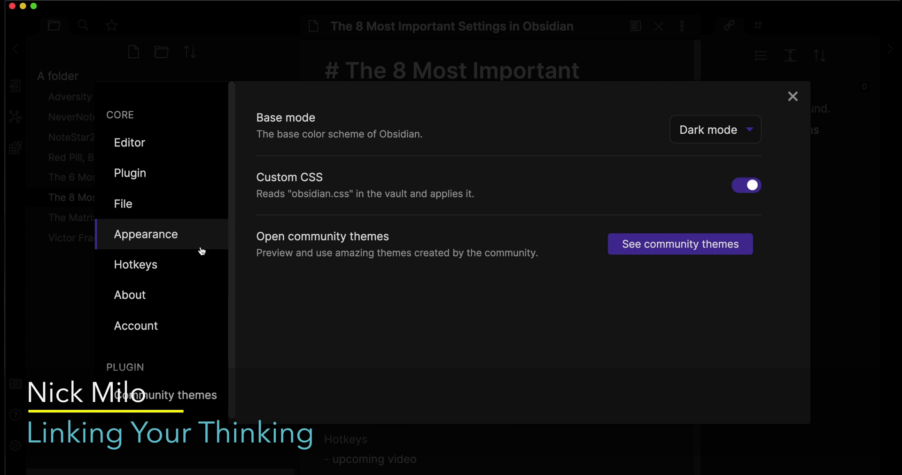
click(751, 186)
click(751, 190)
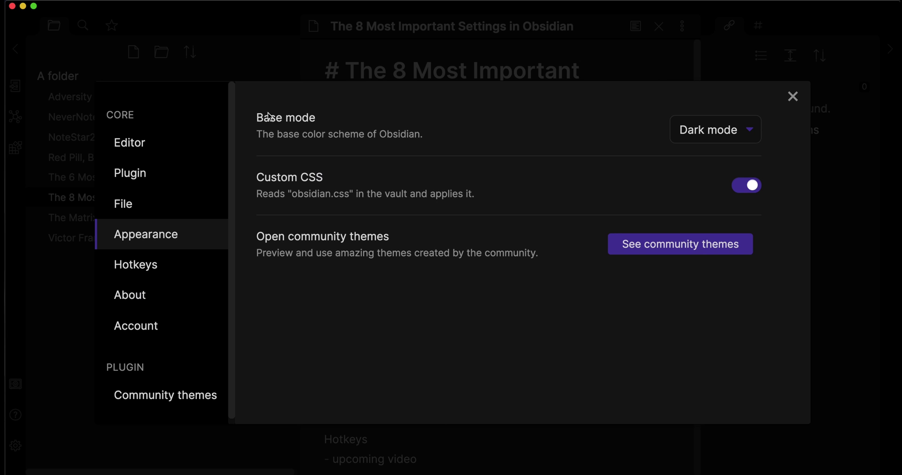
click(724, 137)
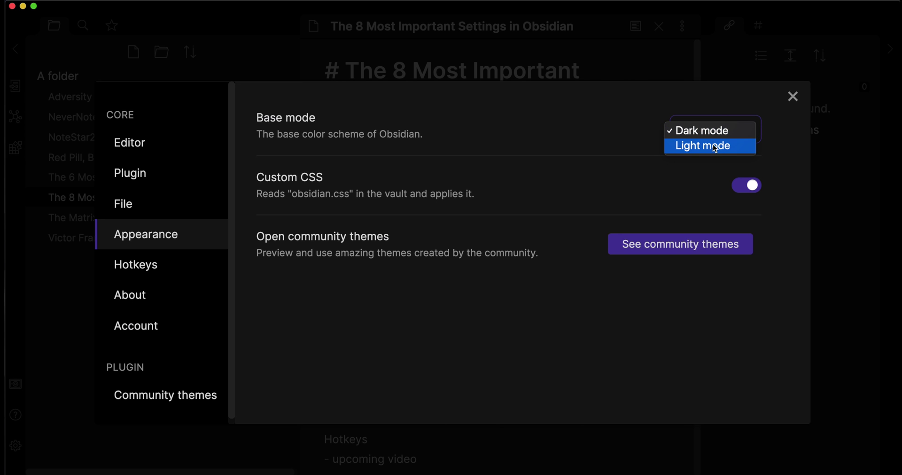
click(715, 147)
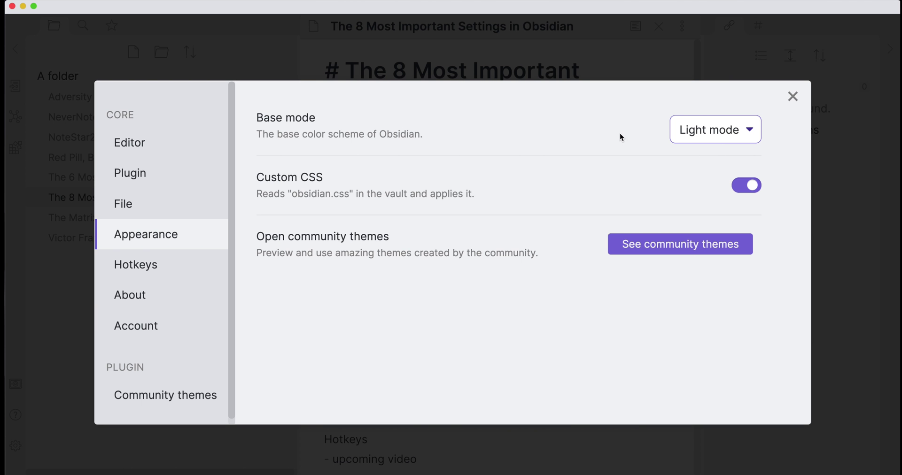
Step: Preview the note in light mode, then set Base mode back to Dark
click(573, 66)
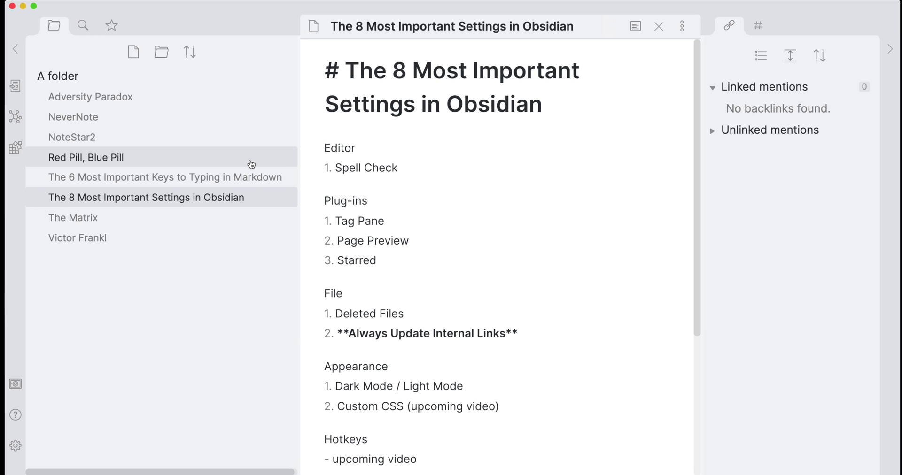
click(16, 447)
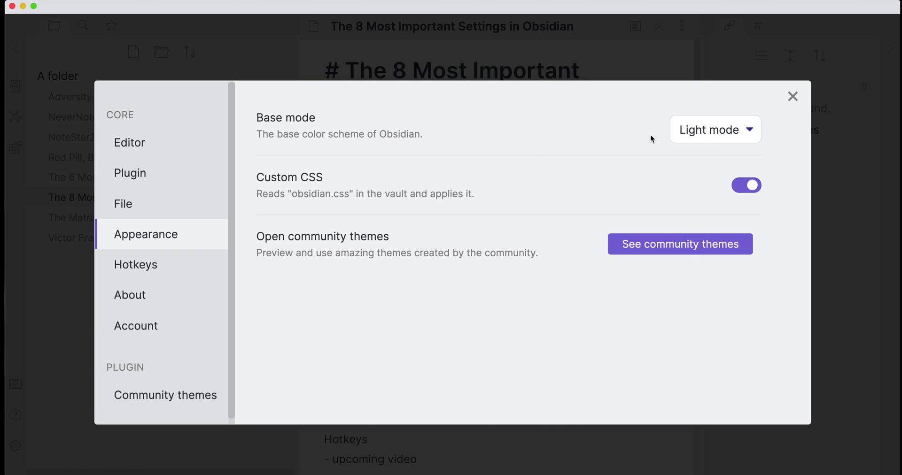
click(703, 130)
click(700, 114)
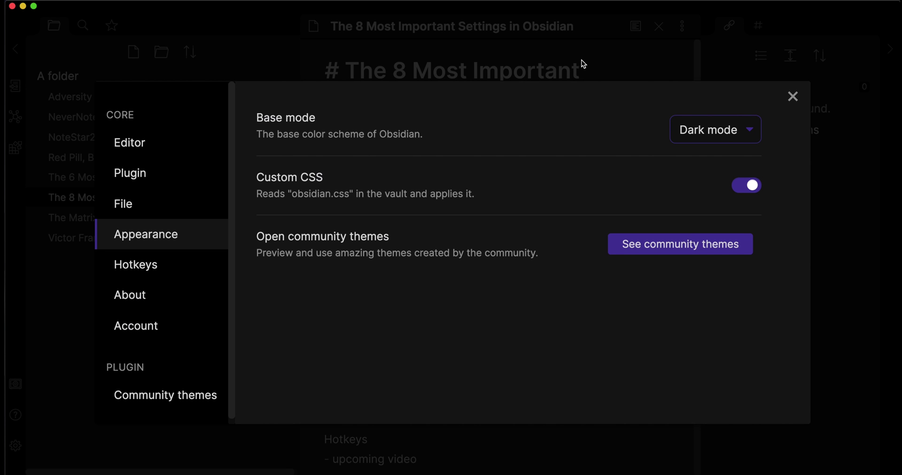
Step: Browse the community themes list down to Panic Mode, use it, and close Settings
click(176, 398)
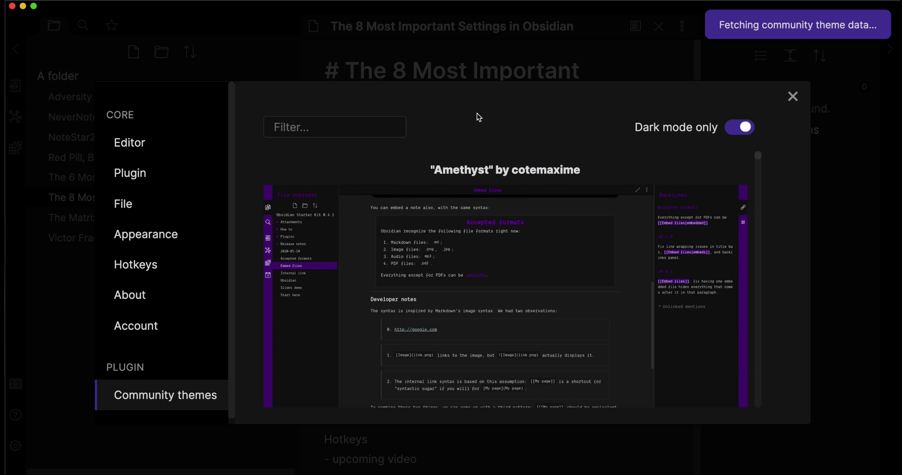
scroll(488, 183, down, 3)
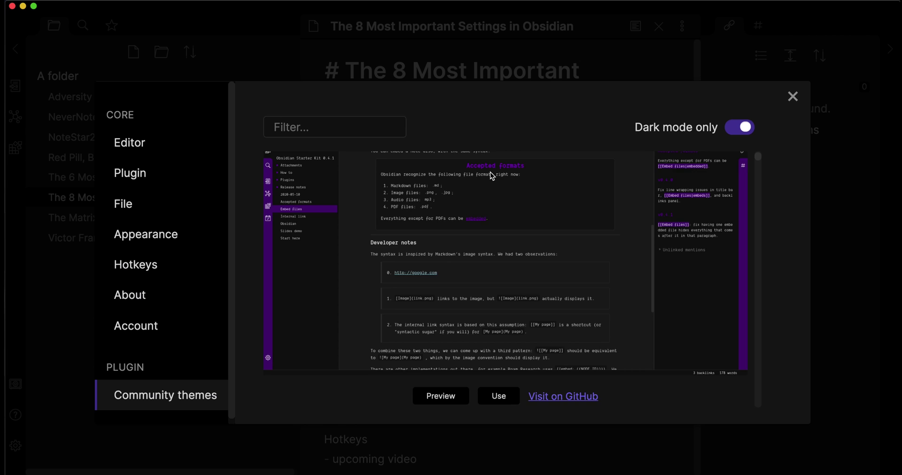
scroll(489, 183, down, 1)
scroll(490, 182, down, 4)
scroll(491, 182, up, 6)
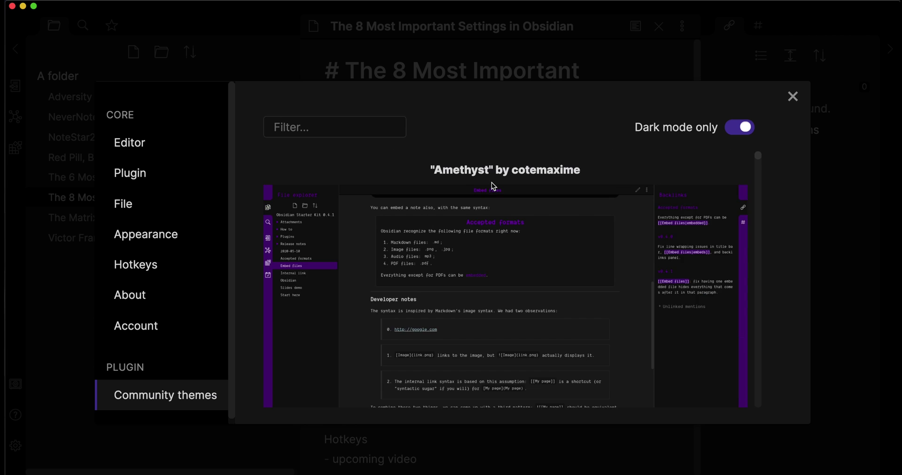
scroll(492, 184, down, 3)
scroll(494, 212, down, 1)
scroll(500, 291, down, 2)
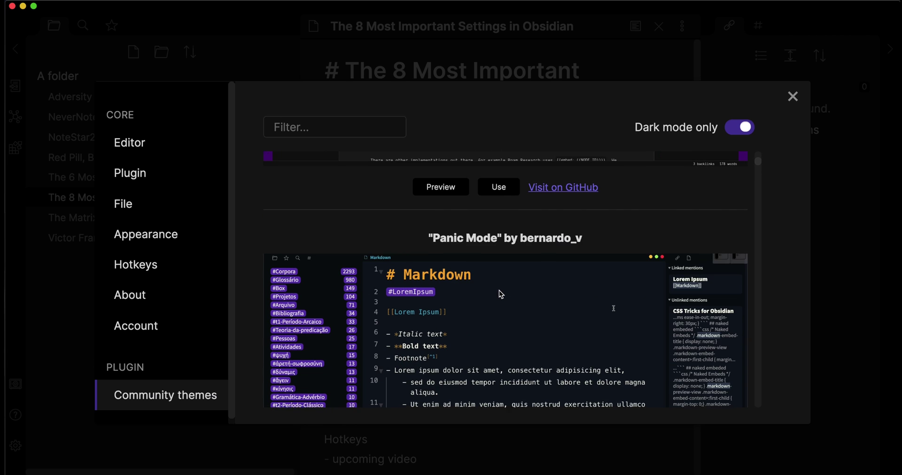
scroll(499, 288, down, 1)
scroll(500, 289, down, 2)
scroll(500, 288, down, 7)
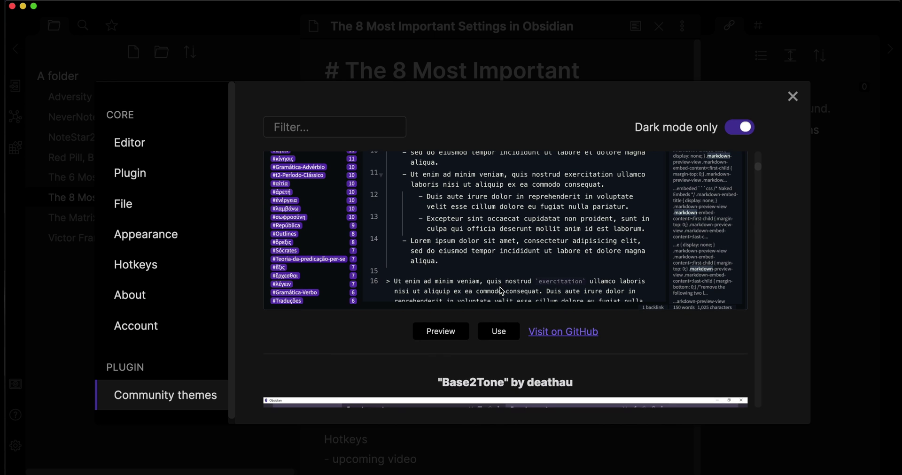
click(498, 333)
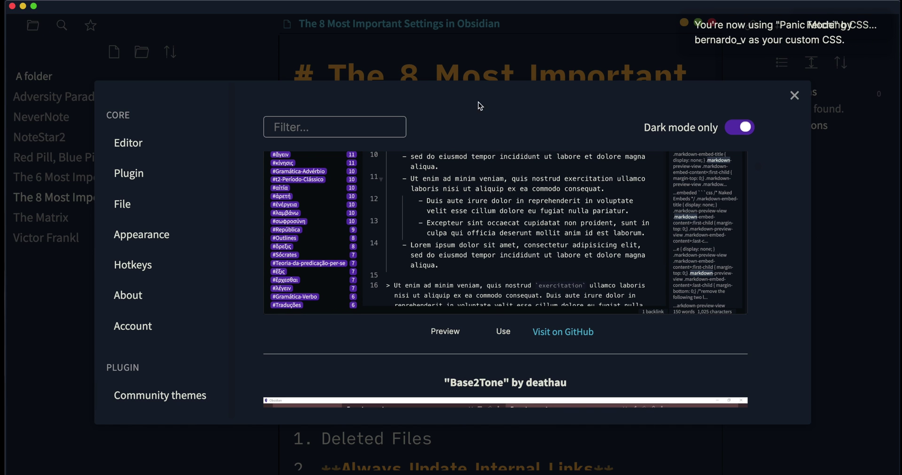
click(463, 68)
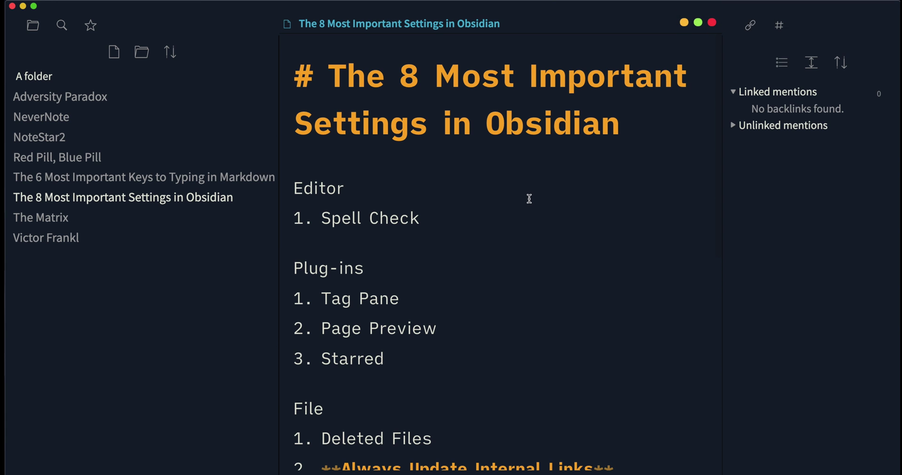
Step: Zoom the interface out and open 'The 6 Most Important Keys to Typing in Markdown'
key(super+minus)
key(super+minus)
key(super+minus)
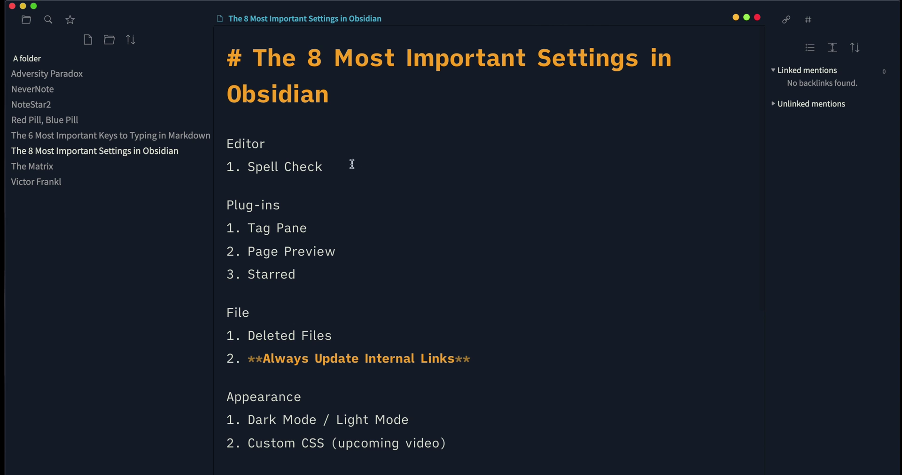
click(77, 135)
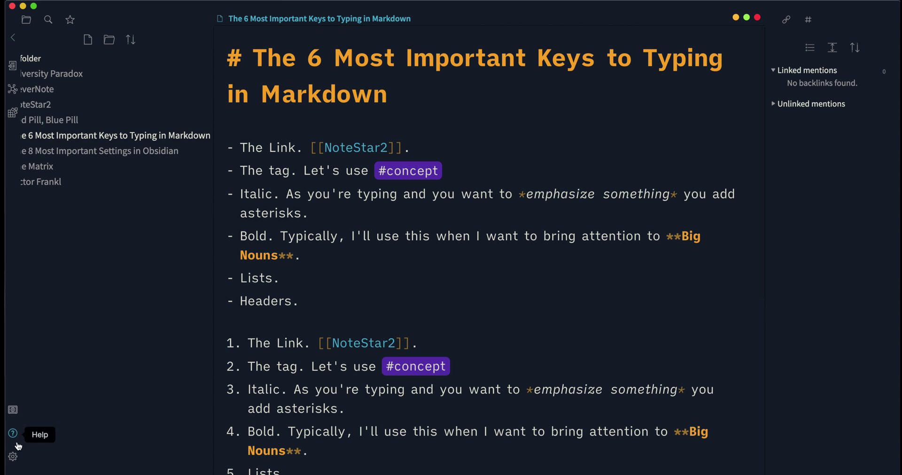
Step: Filter themes by 'cote', apply Amethyst overriding the existing CSS, and open Graph view
click(12, 457)
click(276, 109)
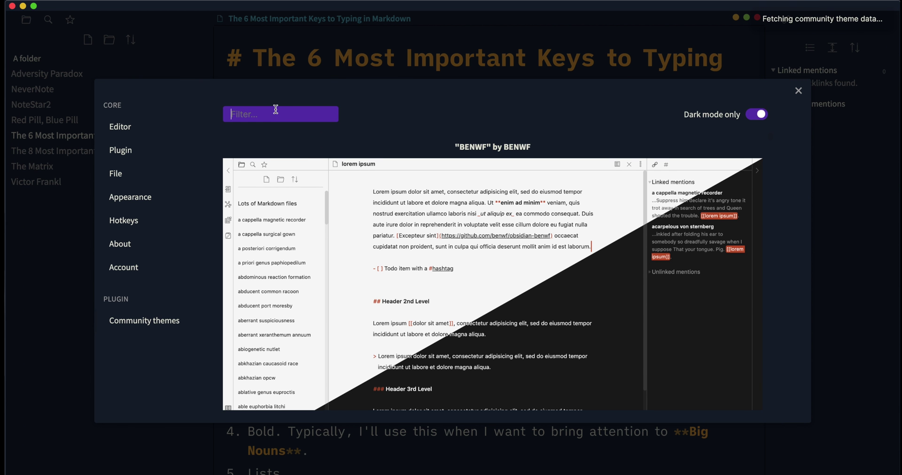
text(c)
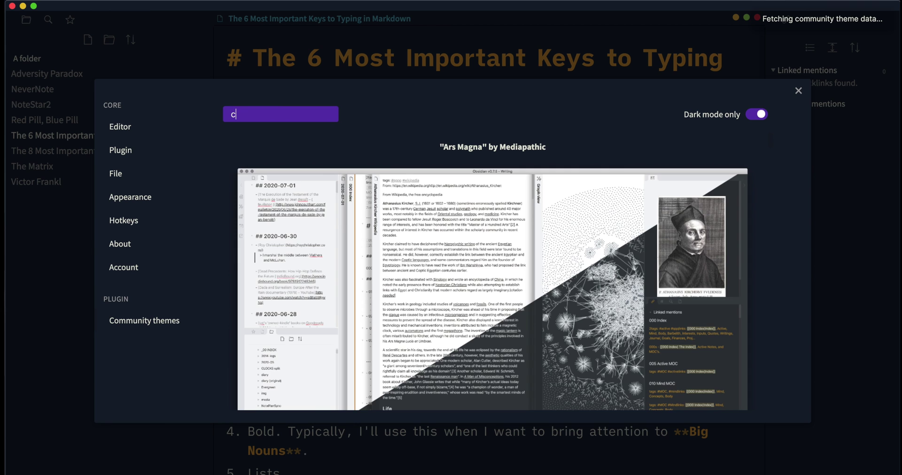
text(ote)
scroll(435, 213, down, 3)
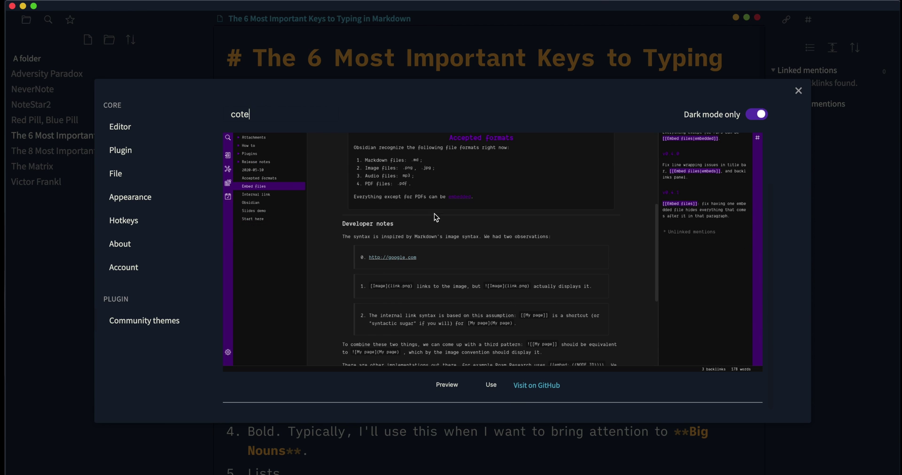
click(491, 384)
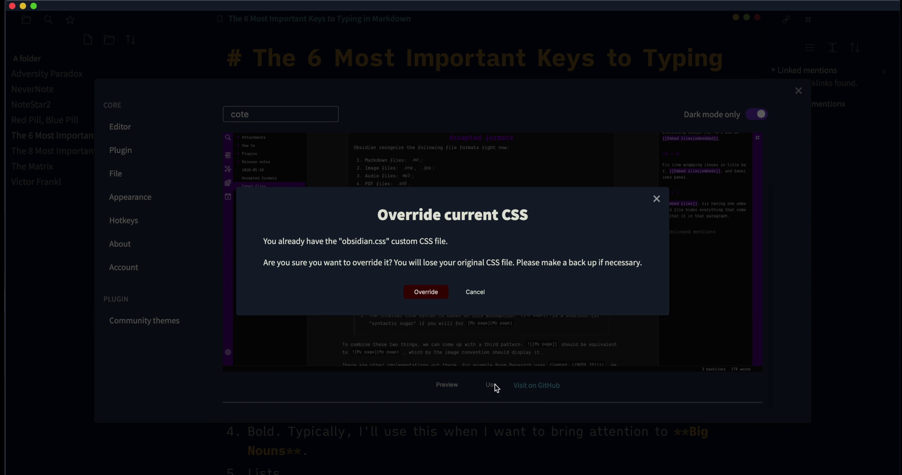
click(428, 290)
key(Escape)
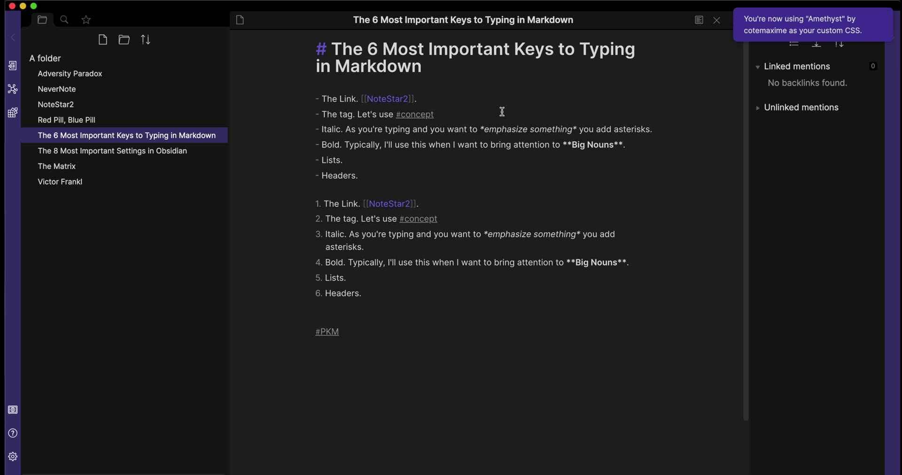
click(12, 89)
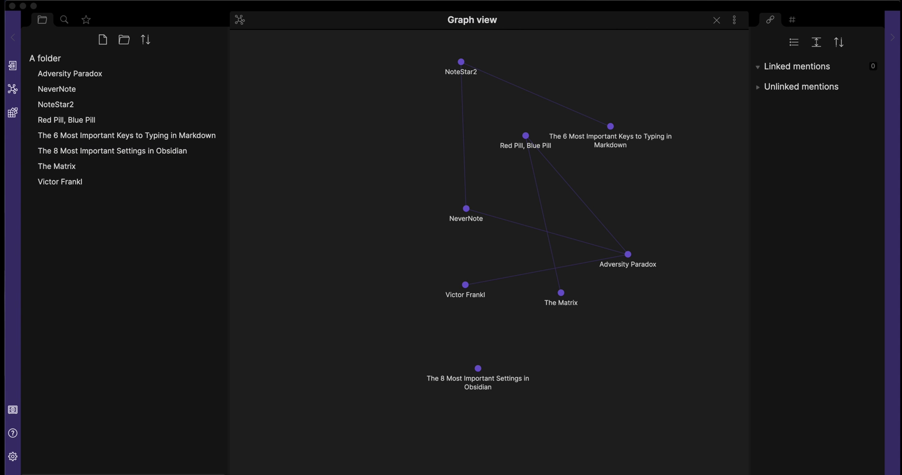
Step: Drag the large graph window on screen and centre the note network in view
drag(4, 28, 565, 20)
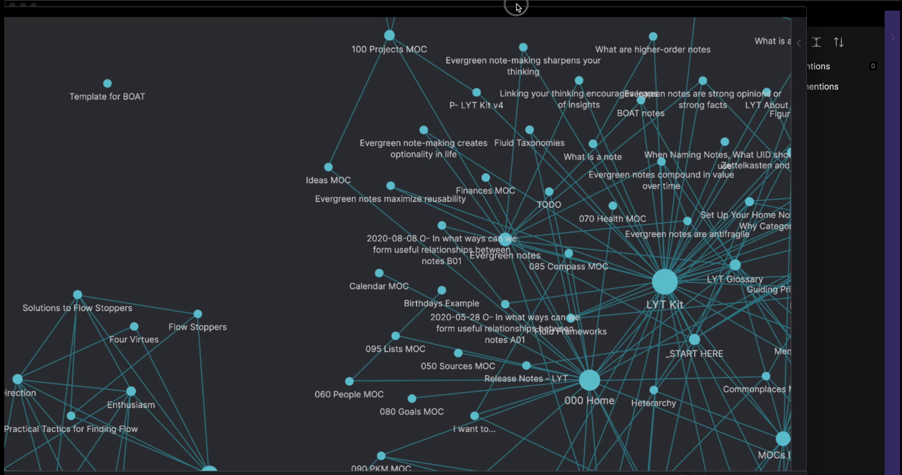
scroll(526, 270, down, 5)
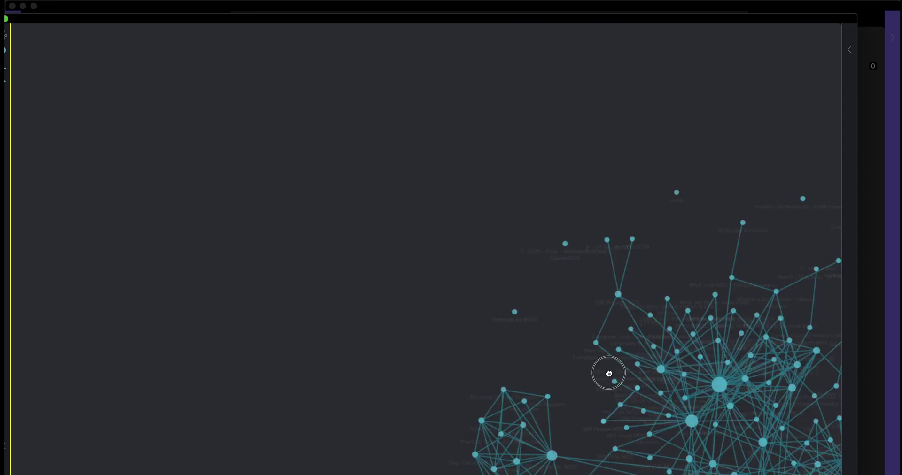
mouse_move(608, 372)
mouse_down()
mouse_move(386, 232)
mouse_move(447, 281)
mouse_up()
drag(547, 322, 451, 221)
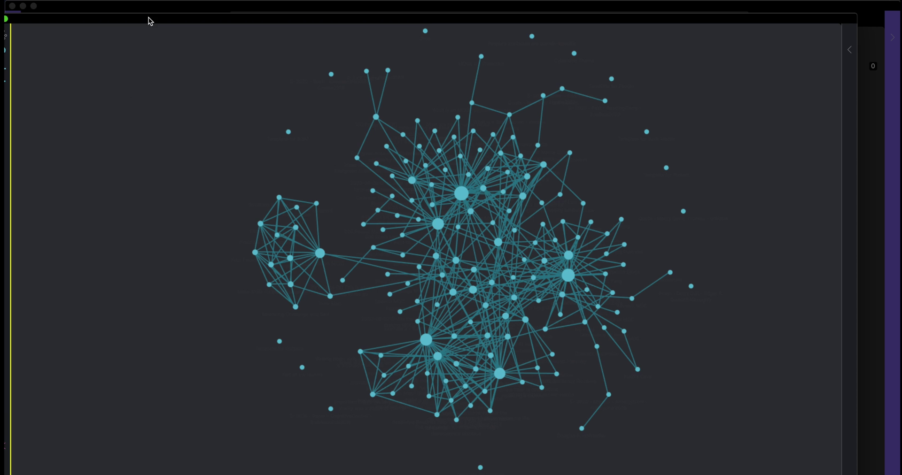
Step: Expand the file explorer and backlinks sidebars, then re-centre and zoom into the graph
drag(147, 20, 190, 13)
click(27, 47)
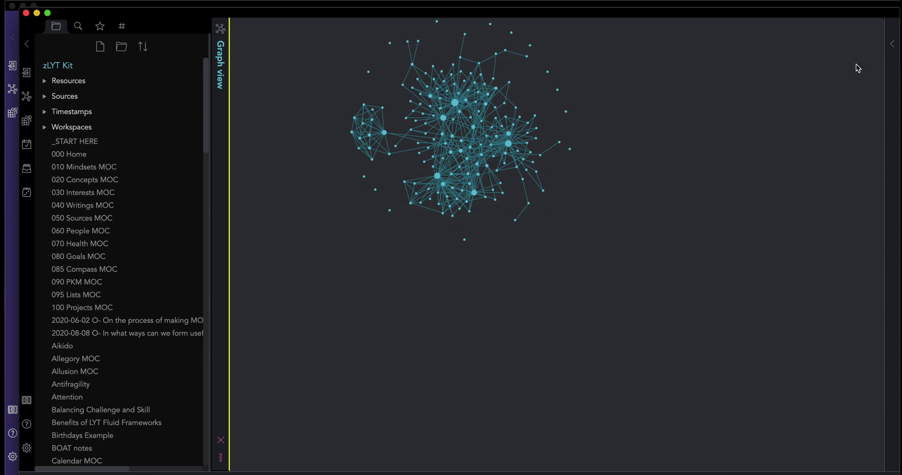
click(892, 43)
drag(386, 179, 448, 276)
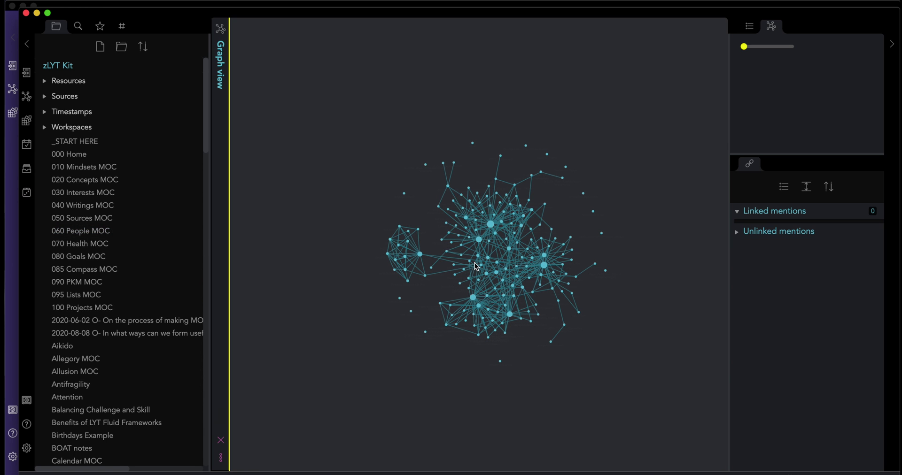
scroll(498, 276, up, 3)
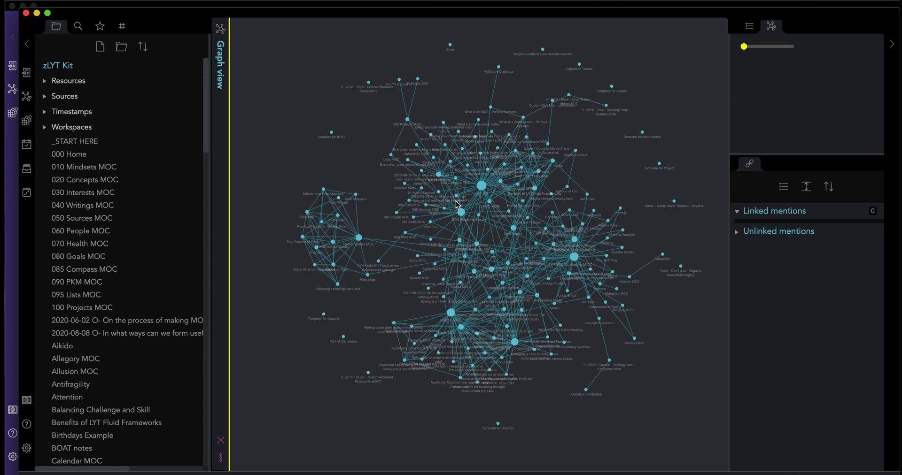
Step: Open the Attention note from 000 Home and switch it to source mode
click(85, 154)
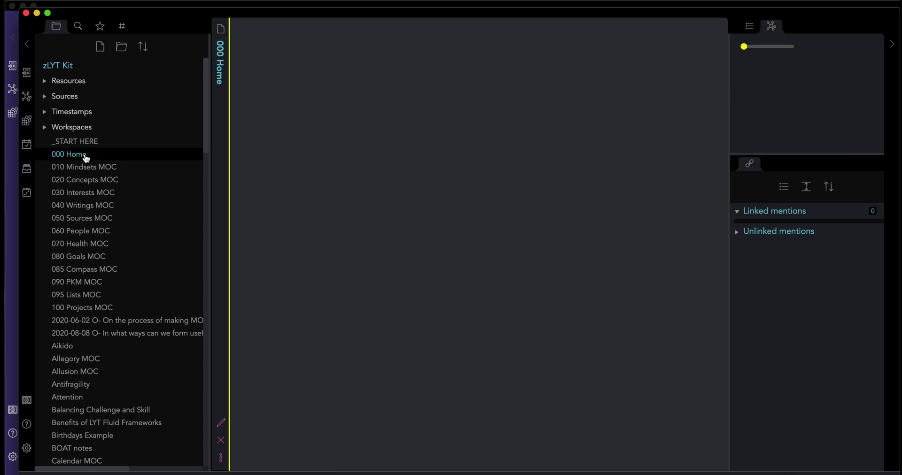
click(85, 397)
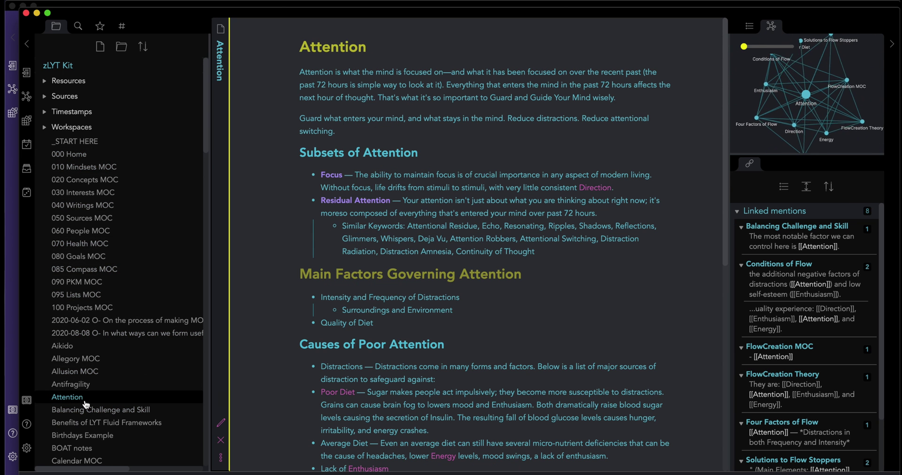
scroll(360, 305, down, 1)
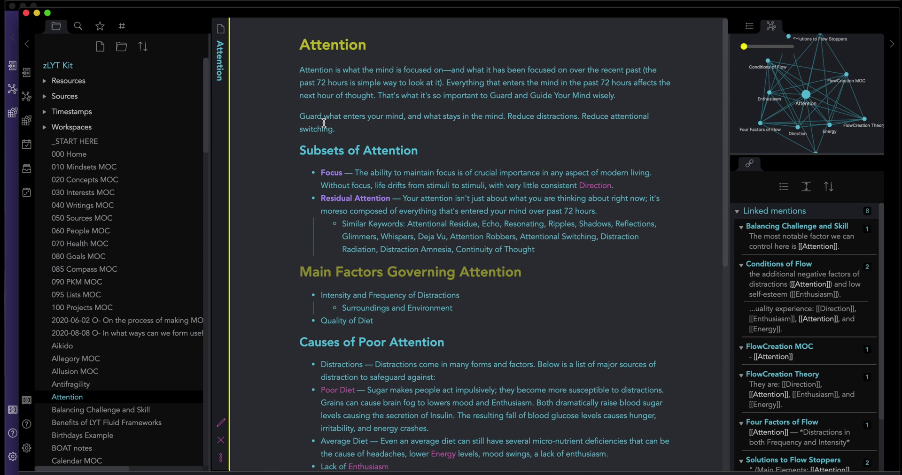
key(ctrl+e)
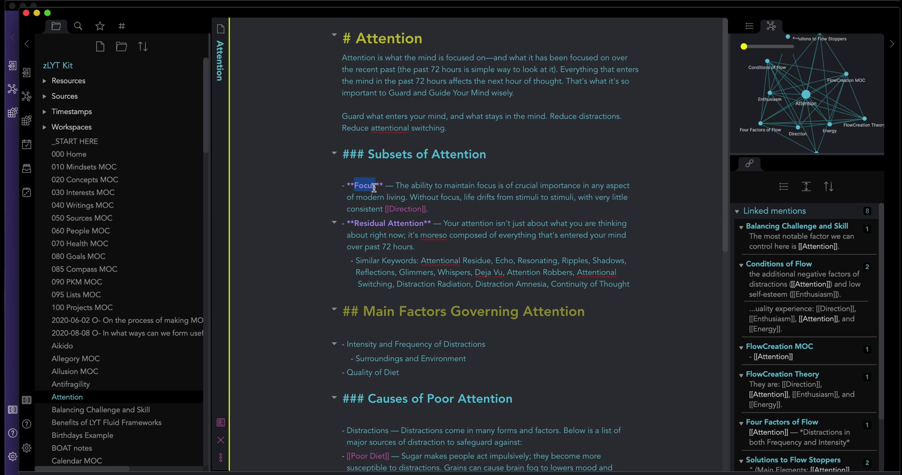
Step: Italicize 'attention' in the Residual Attention bullet, then return to reading view
drag(346, 186, 383, 188)
click(384, 189)
double_click(472, 224)
key(super+i)
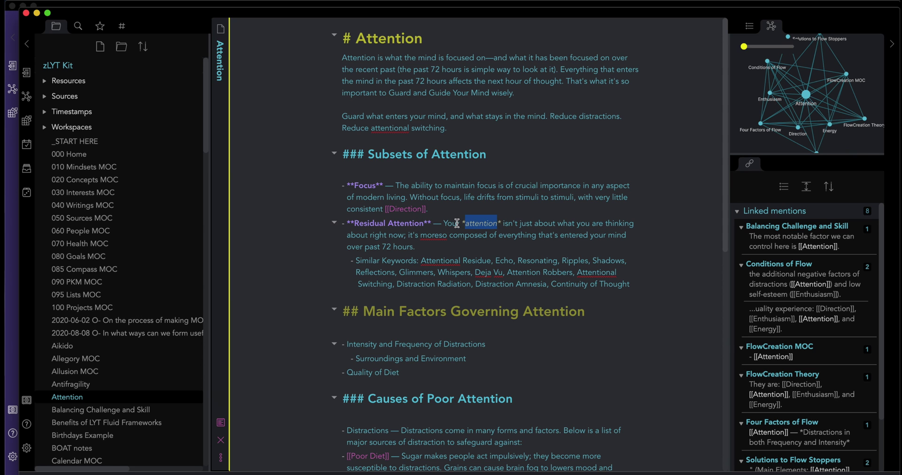
click(484, 225)
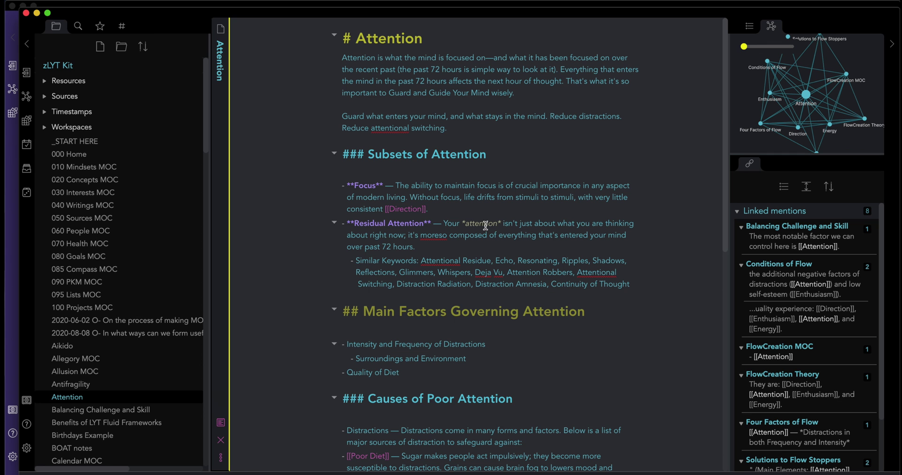
click(394, 209)
key(super+e)
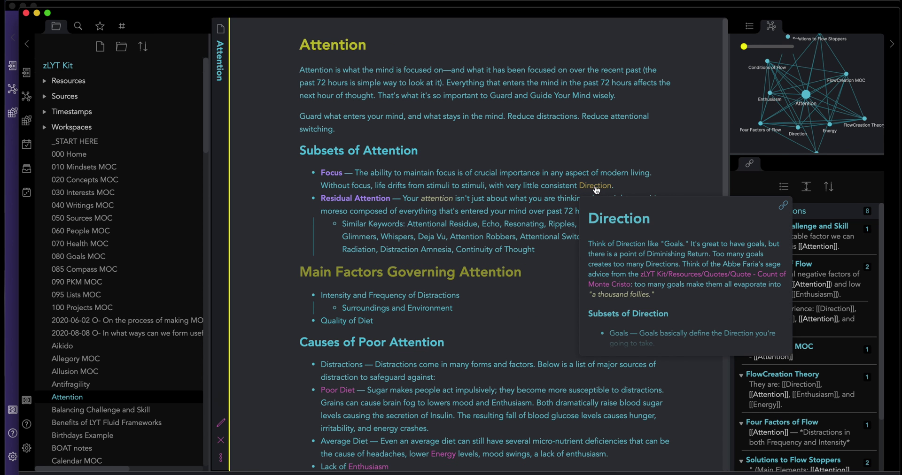
Step: Follow the Direction link, then the Four Virtues link inside it
click(595, 186)
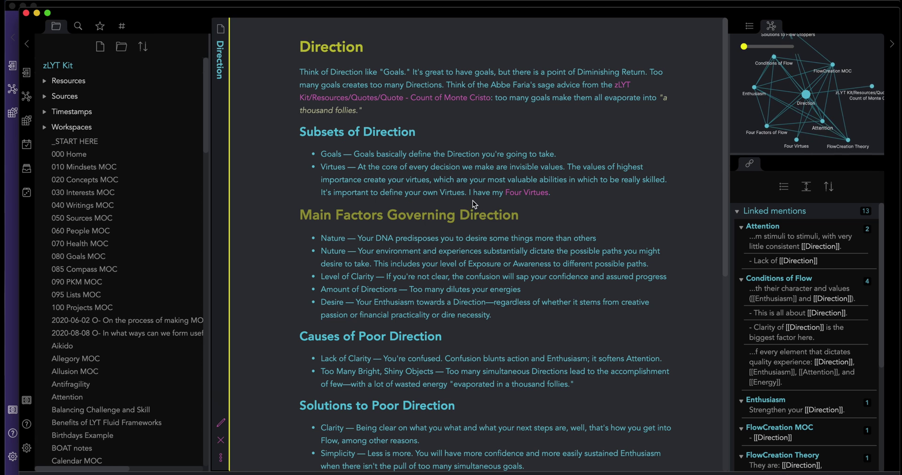
click(534, 193)
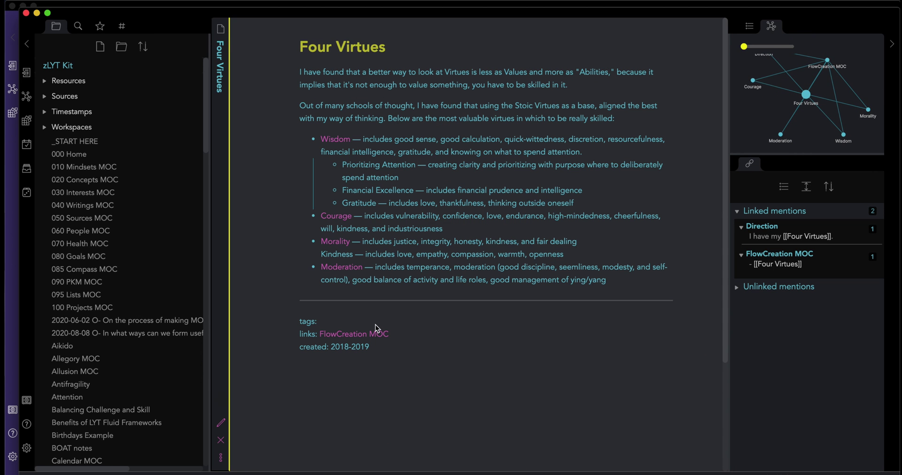
Step: Filter community themes by 'cote', use Amethyst with Override, and close Settings
click(27, 448)
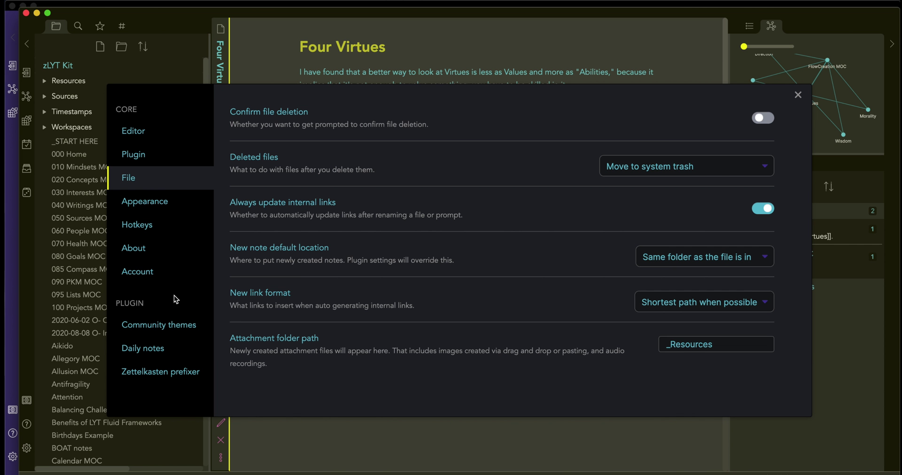
click(166, 327)
click(276, 117)
text(co)
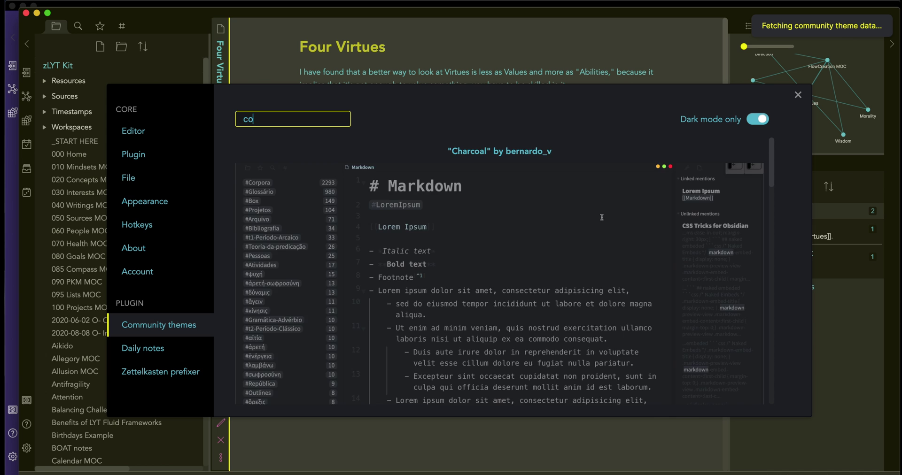
text(te)
scroll(445, 252, down, 2)
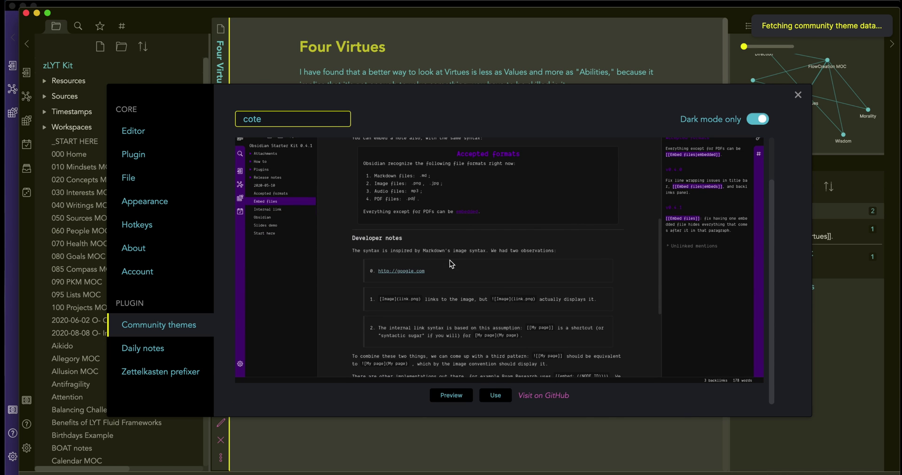
click(496, 396)
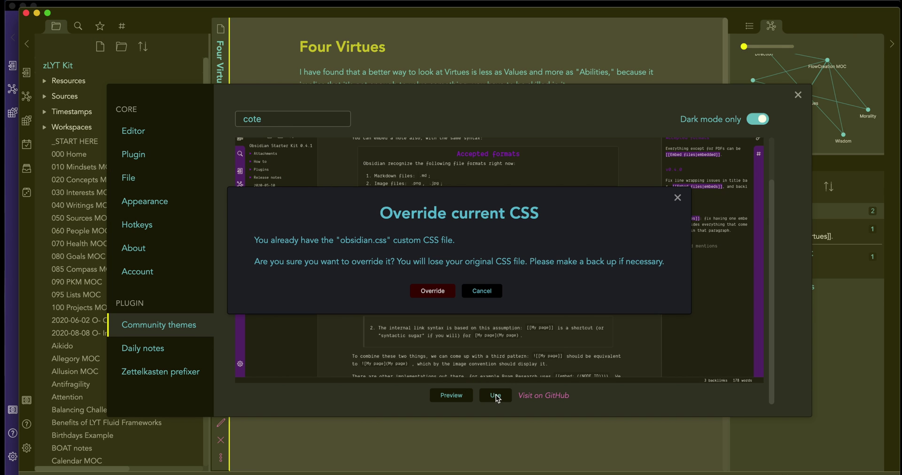
click(431, 296)
click(396, 38)
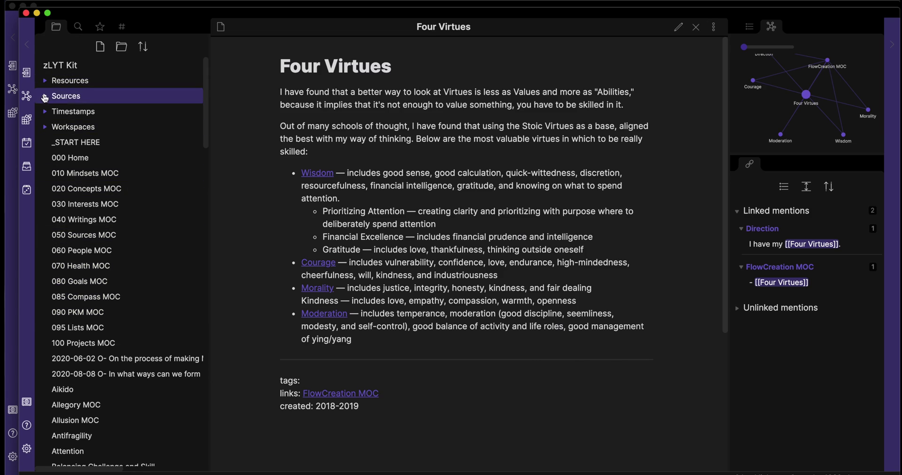
Step: Open the vault graph, zoom out and back in, and open the 'What are higher-order notes' node
click(24, 99)
scroll(486, 211, down, 10)
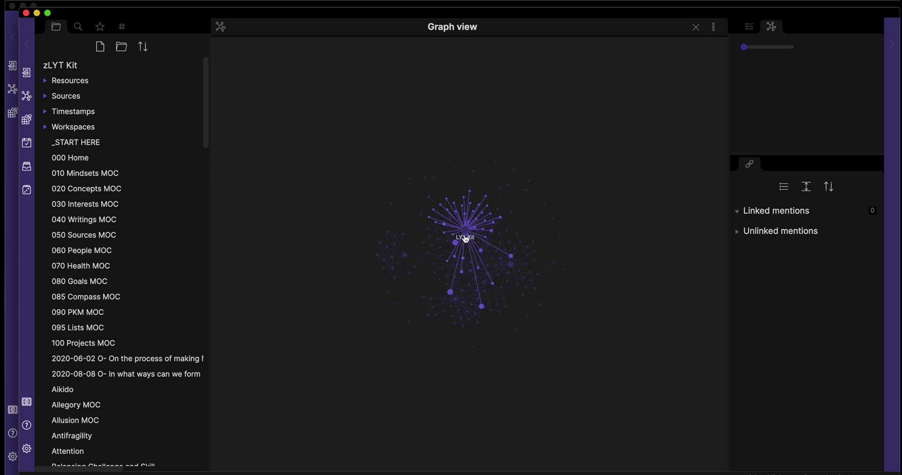
scroll(465, 239, up, 5)
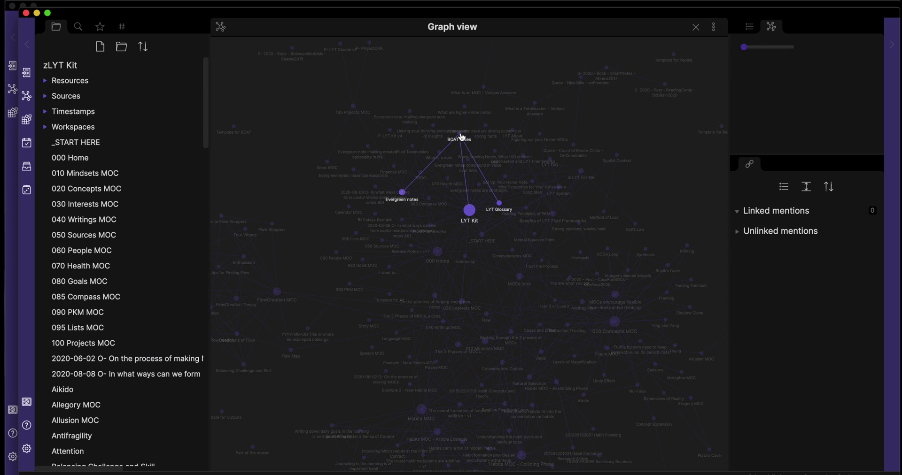
click(464, 106)
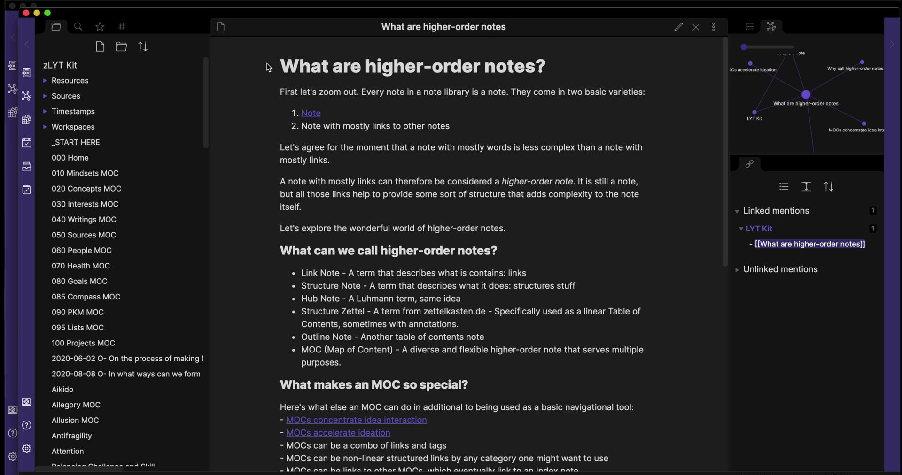
Step: Restore the title to a level-one heading, widen the right sidebar, and show reading view
key(super+e)
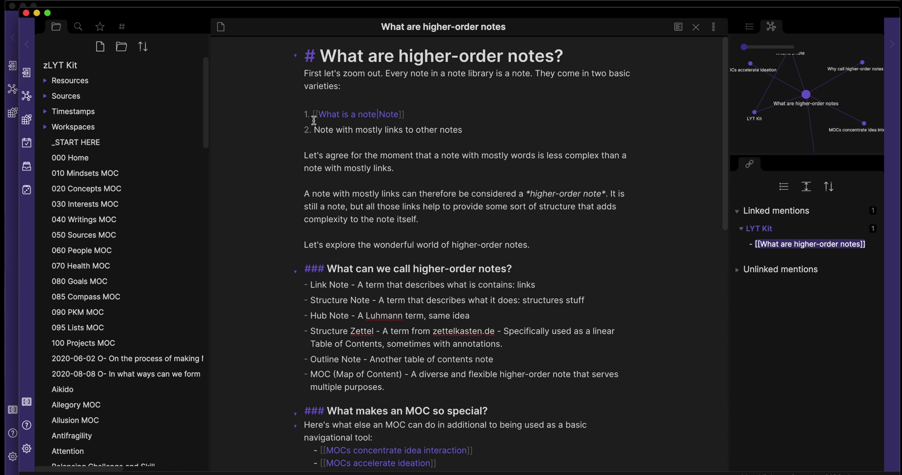
key(alt+shift+Right)
key(alt+shift+Right)
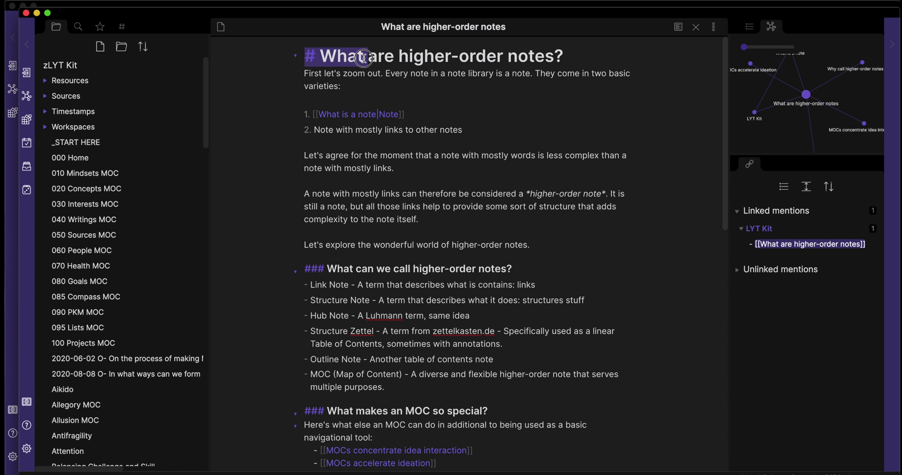
key(Right)
click(316, 56)
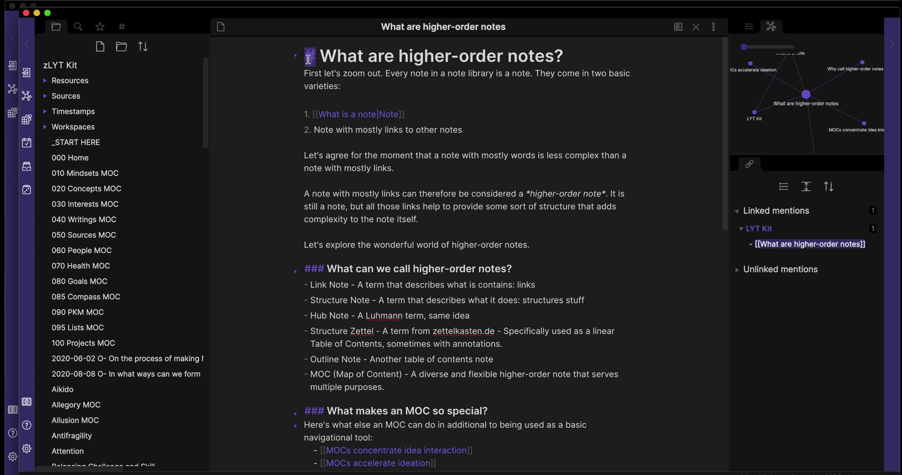
key(BackSpace)
text(#)
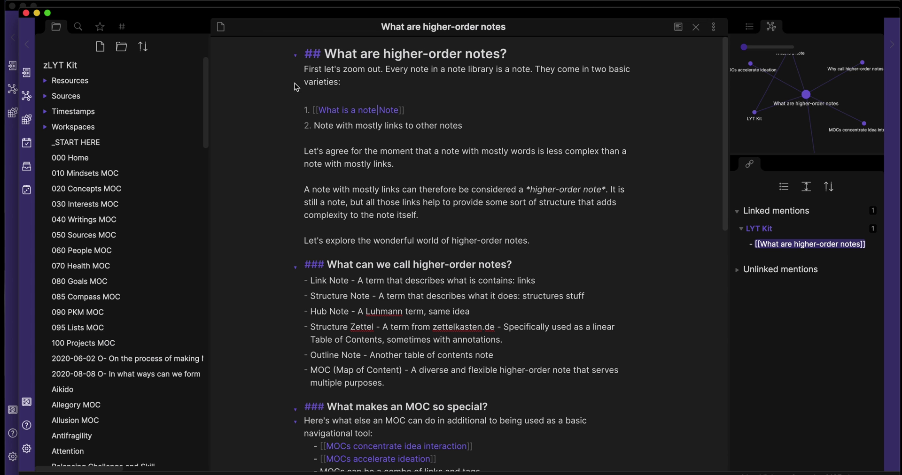
text(#)
key(BackSpace)
key(BackSpace)
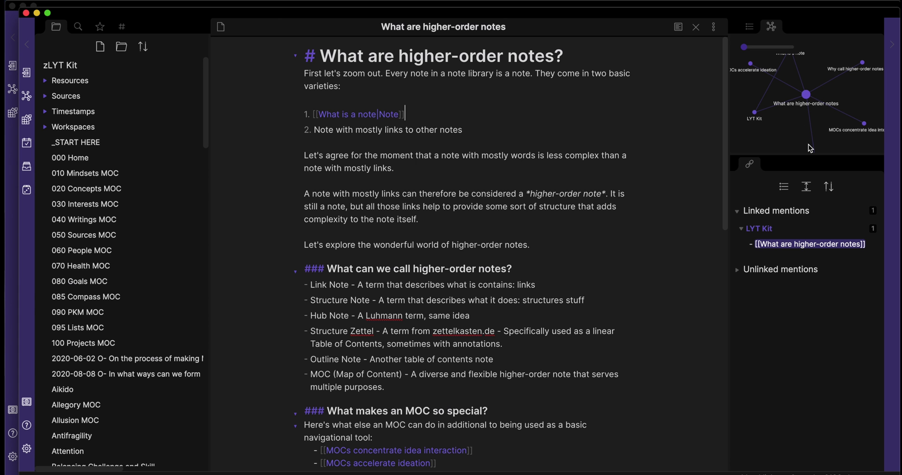
mouse_move(726, 162)
mouse_down()
mouse_move(673, 162)
mouse_move(707, 214)
mouse_up()
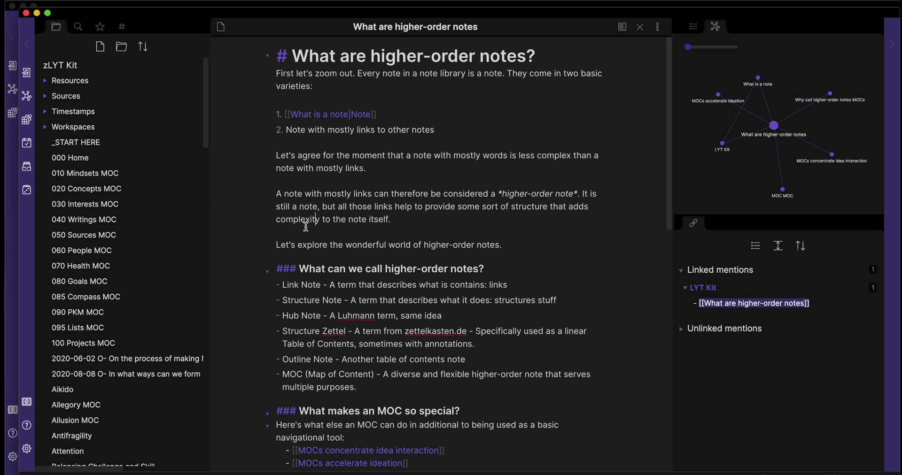
key(ctrl+e)
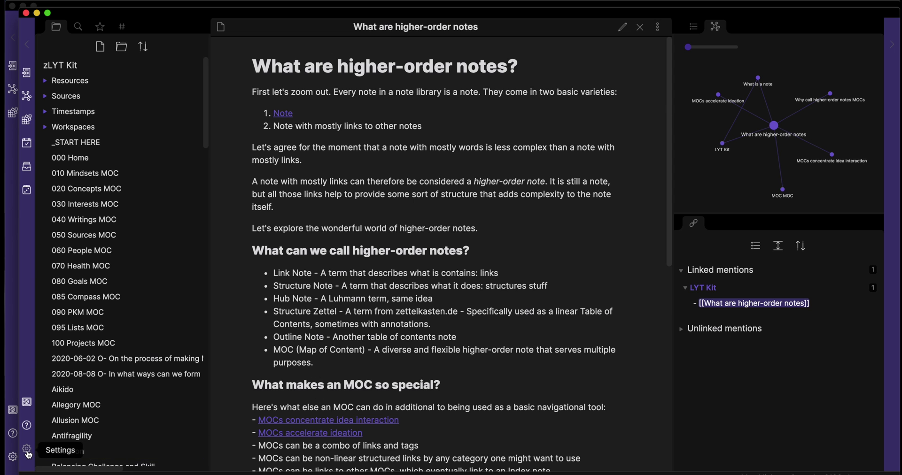
Step: Apply the Dracula for Obsidian community theme, overriding the existing custom CSS
click(26, 449)
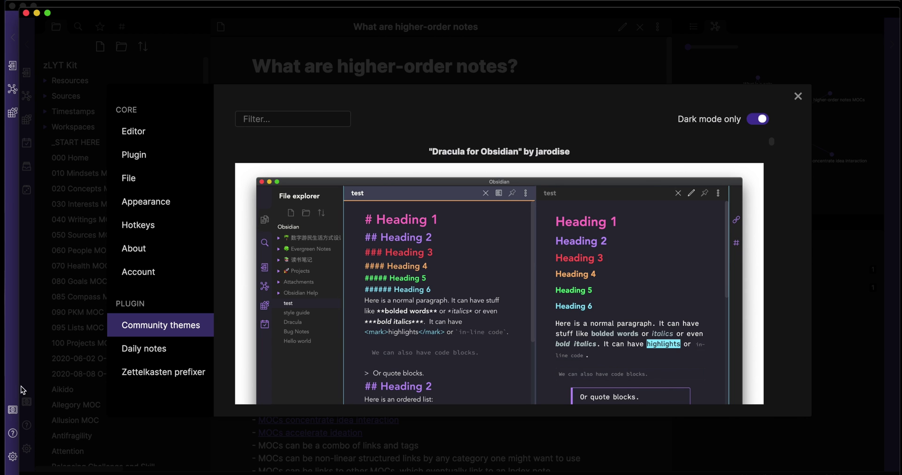
scroll(464, 218, down, 2)
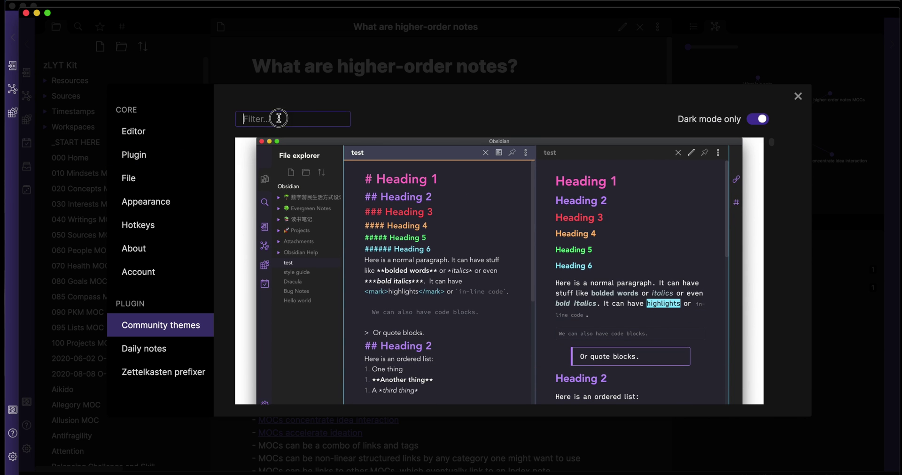
scroll(487, 301, down, 5)
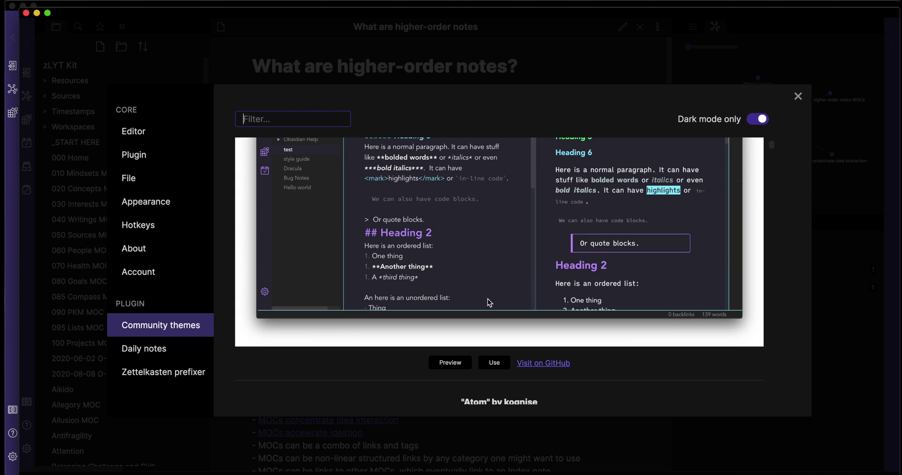
click(488, 362)
click(430, 291)
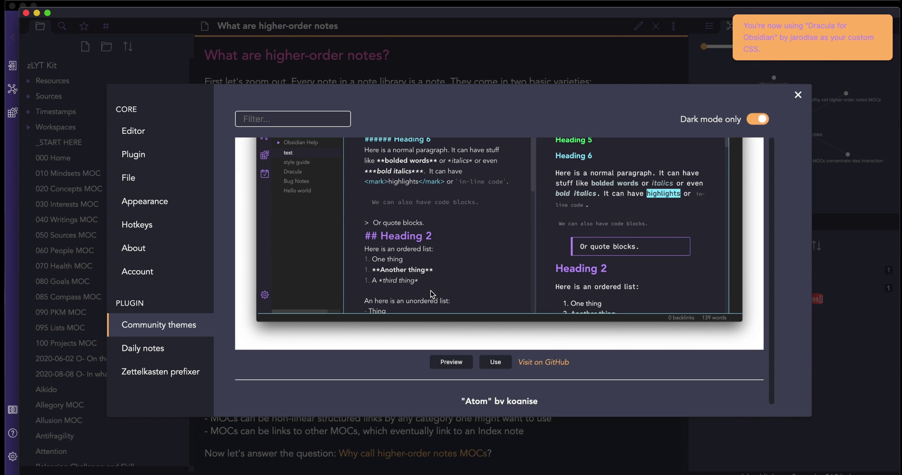
click(454, 63)
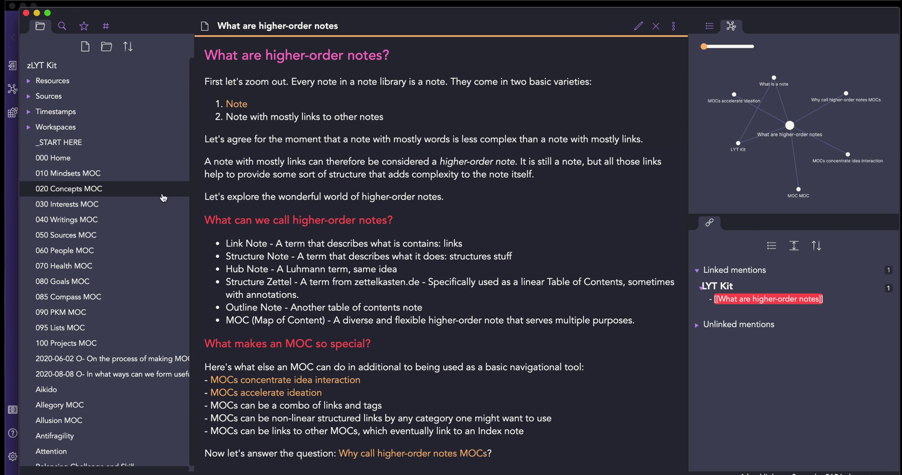
Step: Try different hash counts on the 'What can we call higher-order notes?' heading, ending at level three
scroll(396, 250, down, 2)
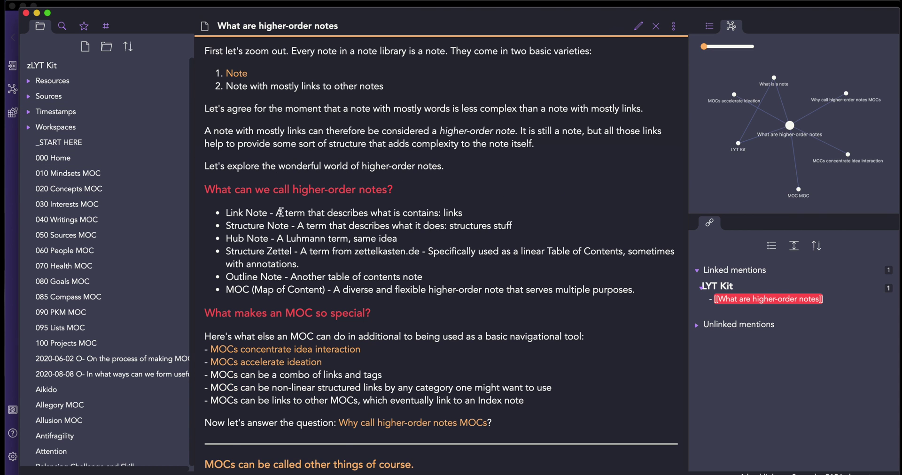
scroll(280, 212, up, 2)
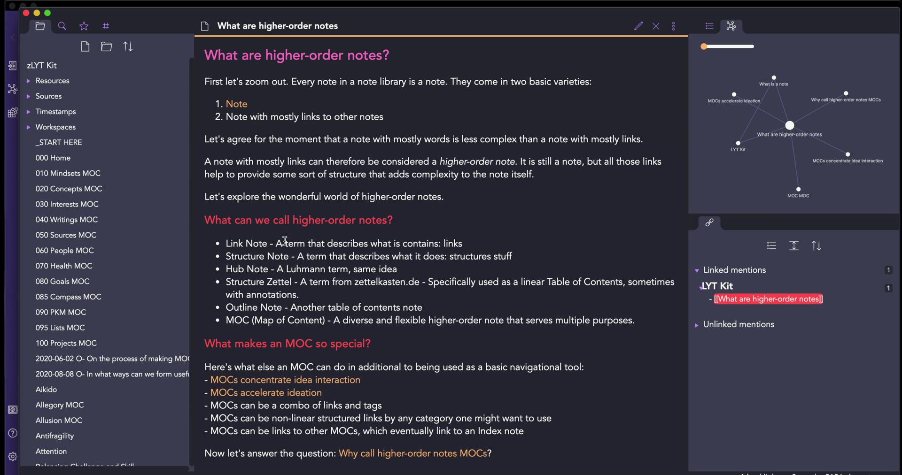
key(ctrl+e)
click(237, 271)
text(#)
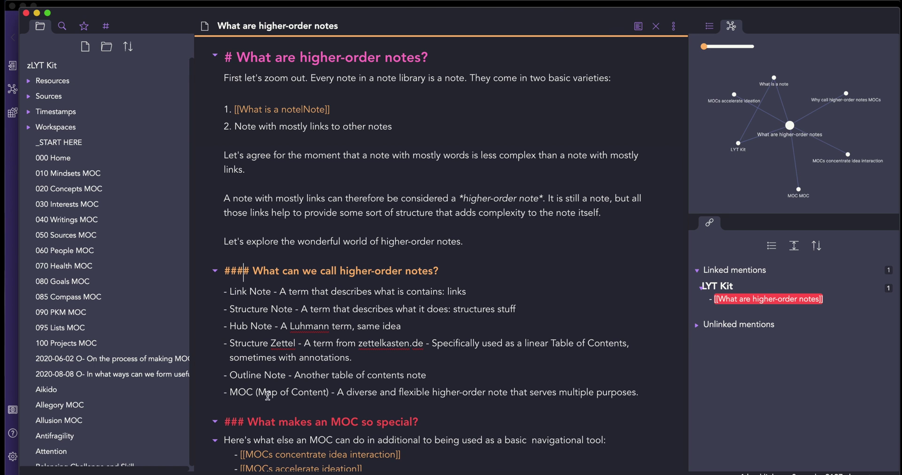
text(##)
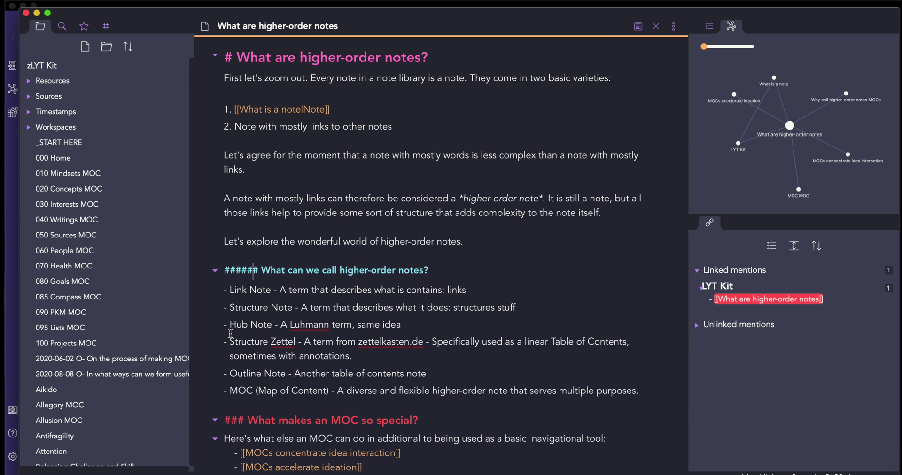
key(BackSpace)
key(BackSpace)
key(BackSpace)
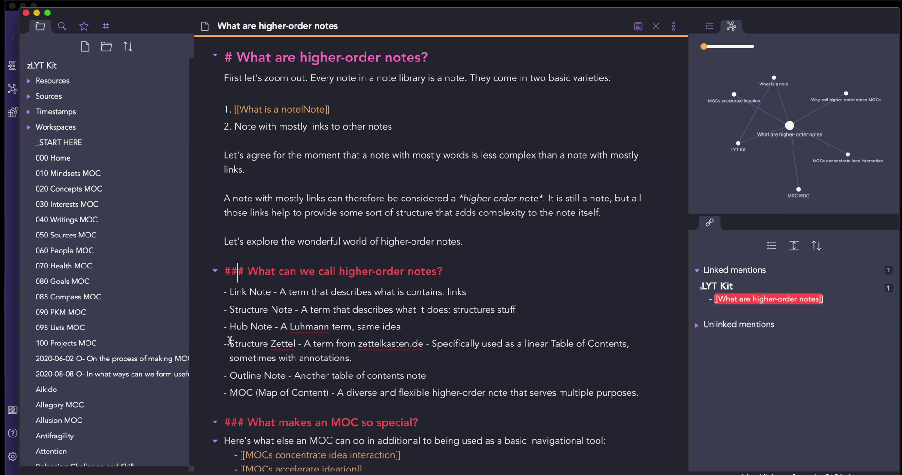
key(BackSpace)
key(BackSpace)
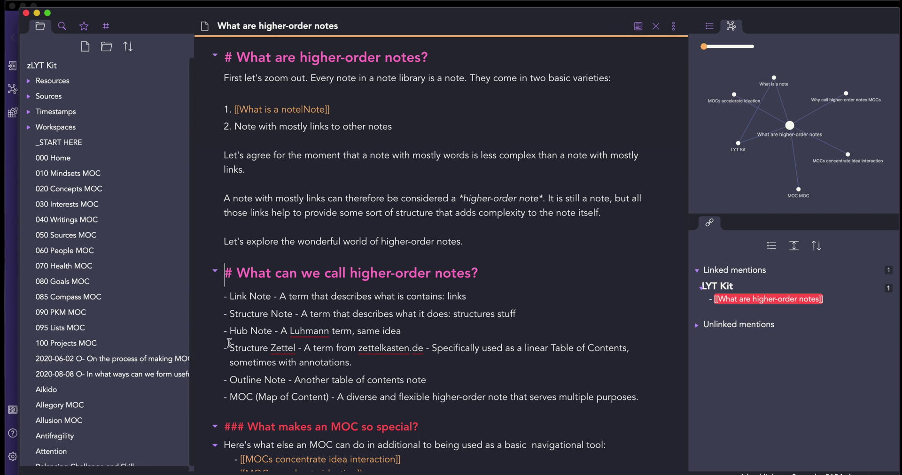
text(###)
key(BackSpace)
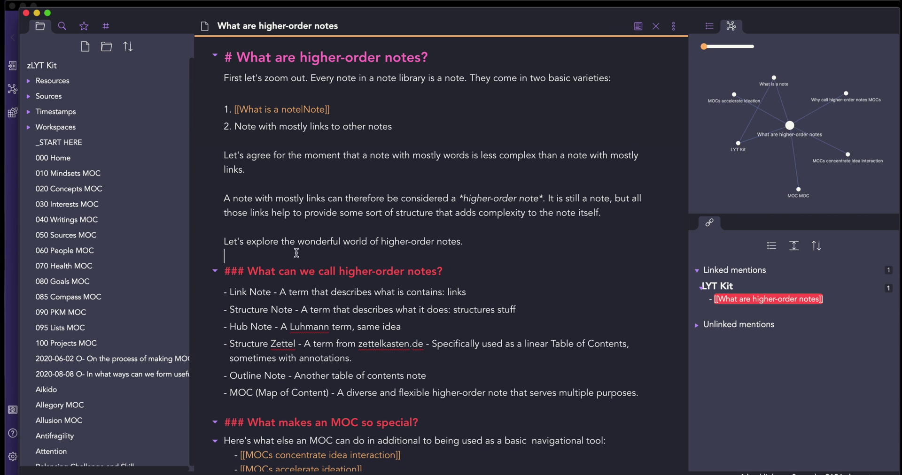
key(ctrl+e)
key(ctrl+e)
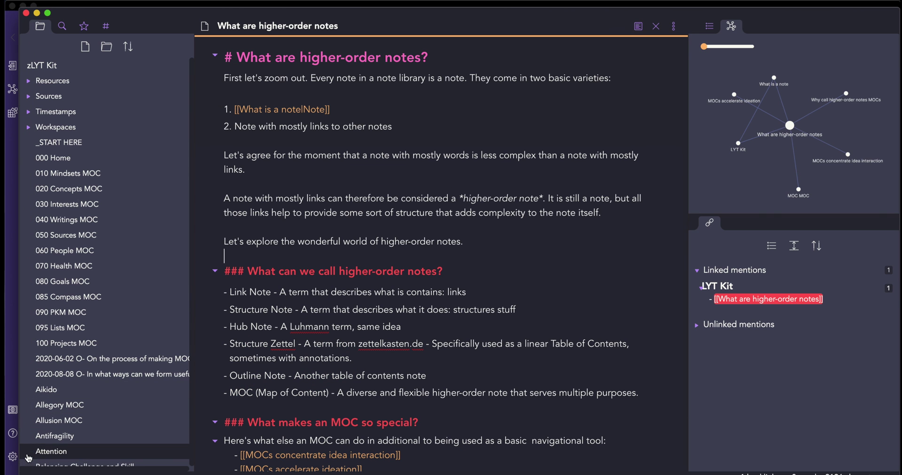
mouse_move(13, 457)
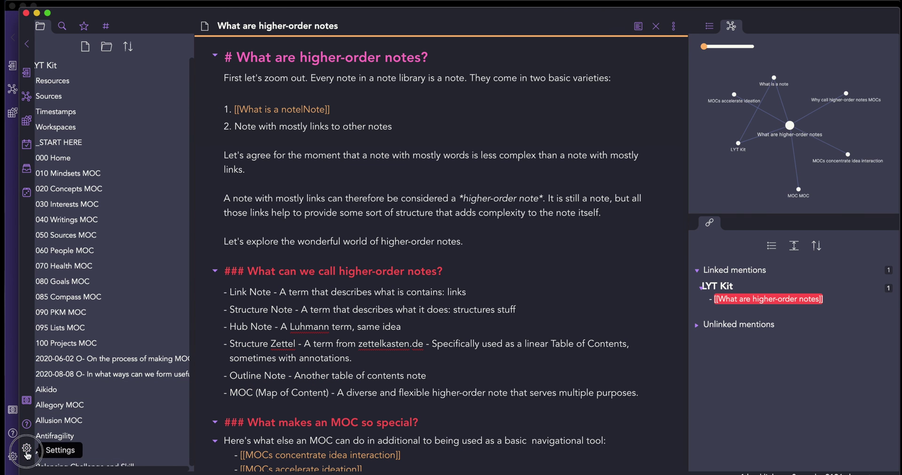
Step: Set the Appearance base colour scheme to Light mode
click(27, 448)
click(175, 210)
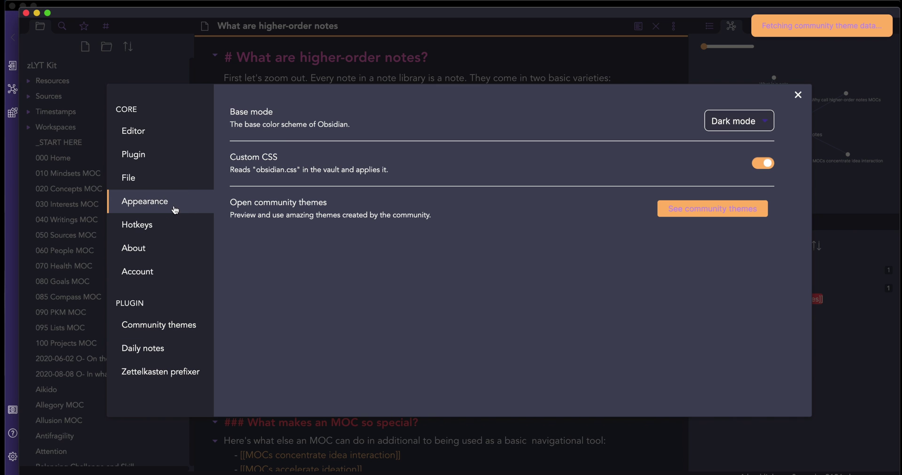
click(726, 121)
click(731, 137)
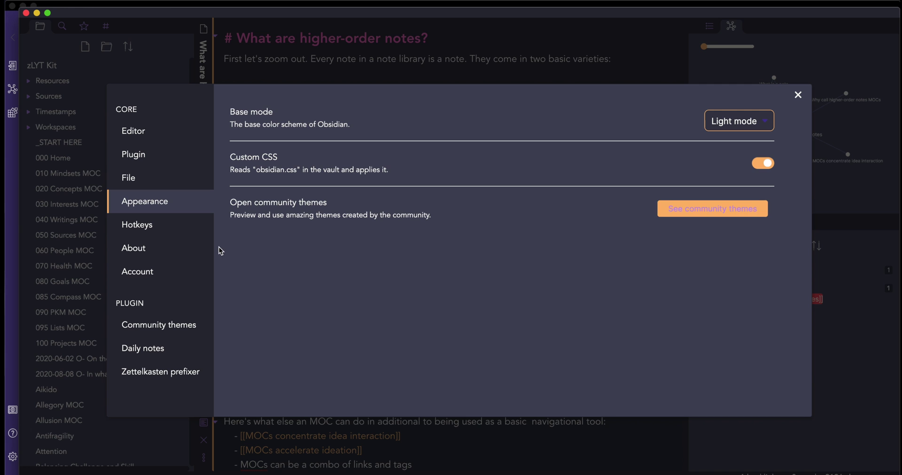
Step: Apply the Clean theme by kmaasrud, overriding the existing custom CSS
click(669, 213)
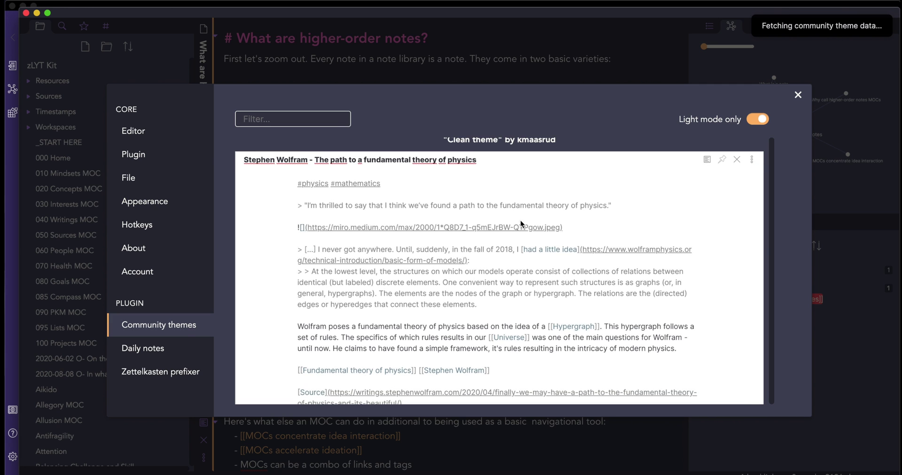
scroll(491, 280, down, 3)
scroll(490, 281, down, 2)
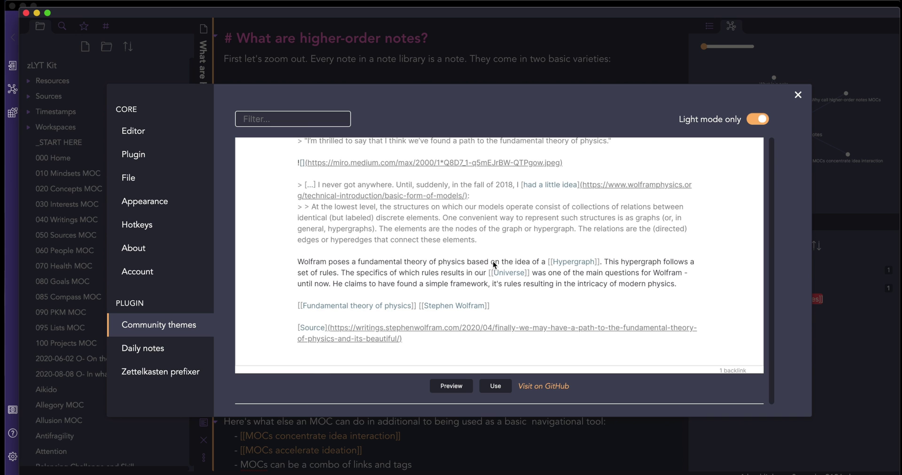
click(498, 388)
scroll(424, 287, up, 5)
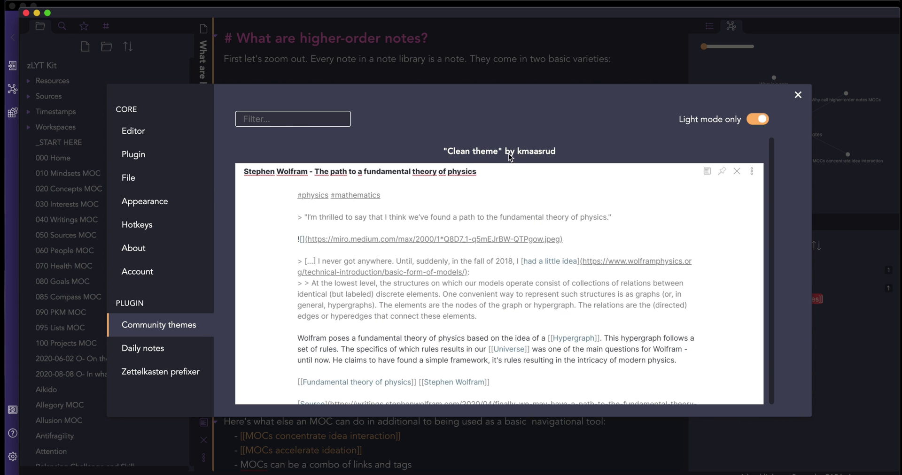
scroll(488, 179, down, 5)
click(501, 276)
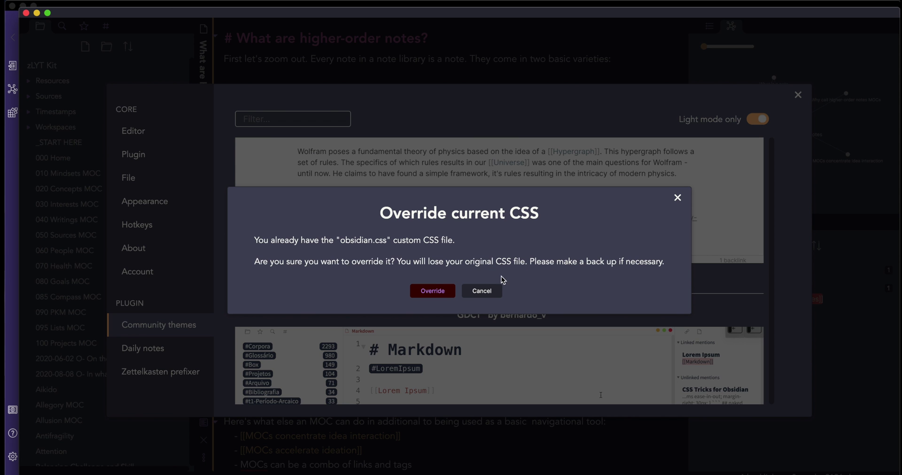
click(440, 295)
click(395, 70)
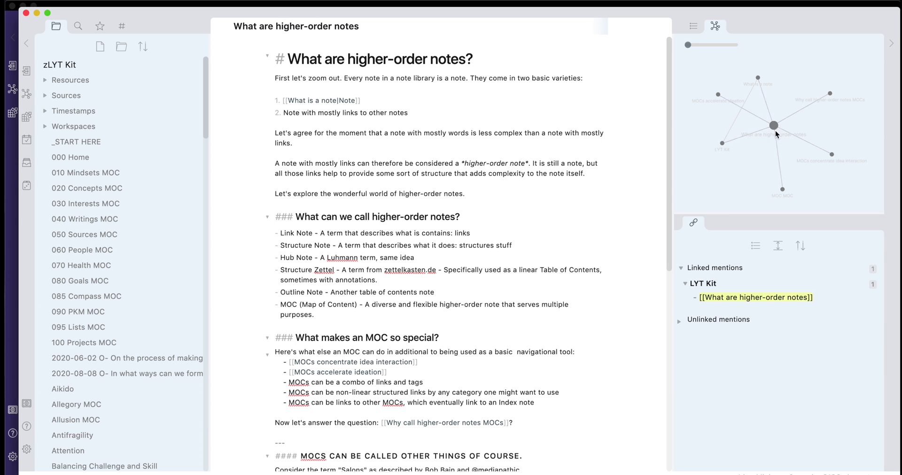
Step: Browse from the 010 Mindsets MOC note to the Antifragility and Attention notes
click(85, 172)
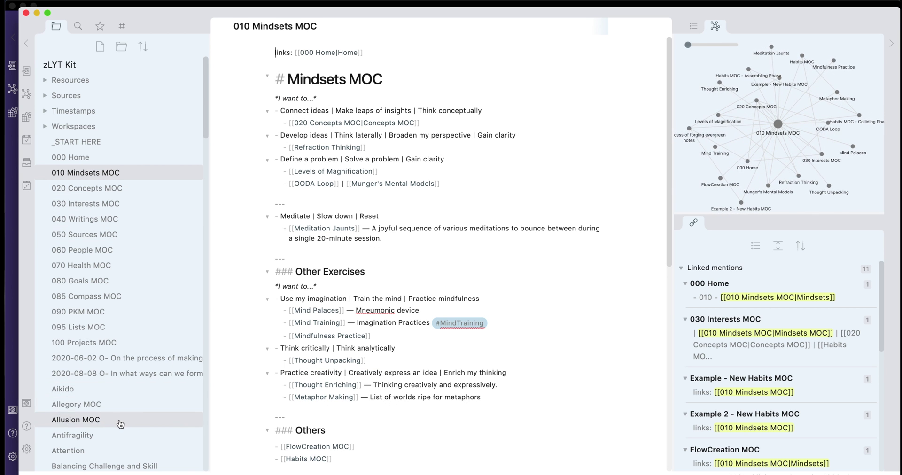
click(107, 442)
click(101, 451)
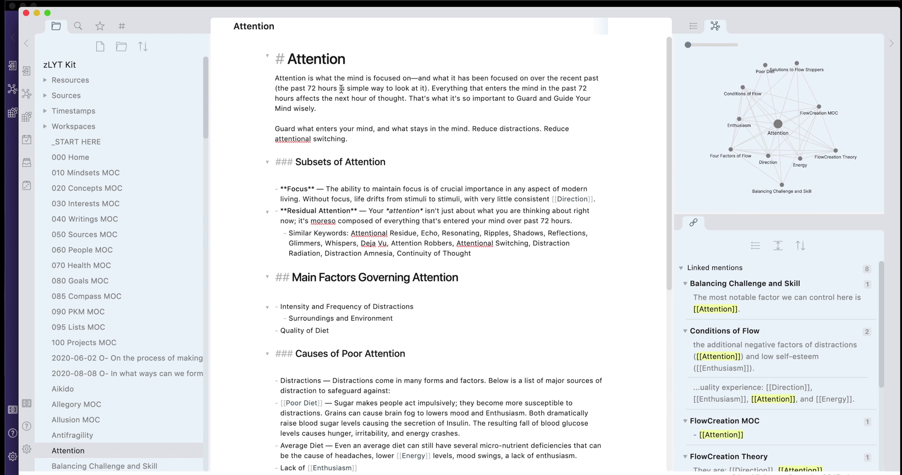
Step: Look over the Attention note's lines, then open Balancing Challenge and Skill
click(293, 189)
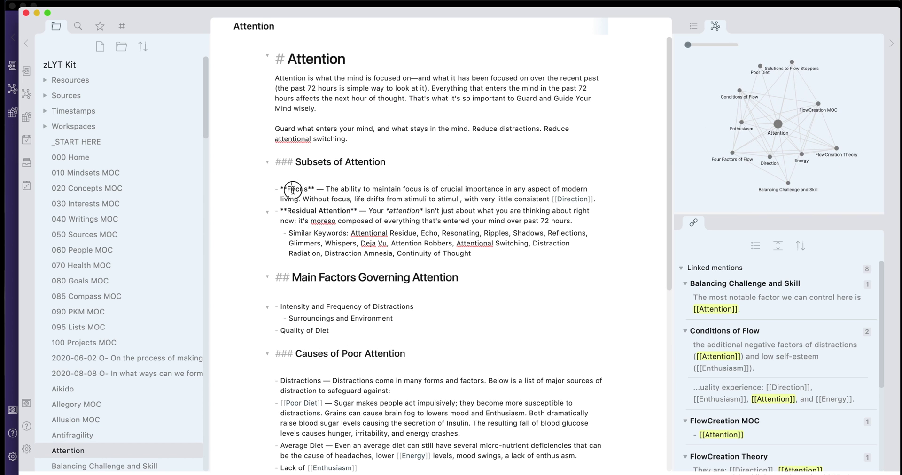
click(400, 211)
click(280, 59)
click(712, 314)
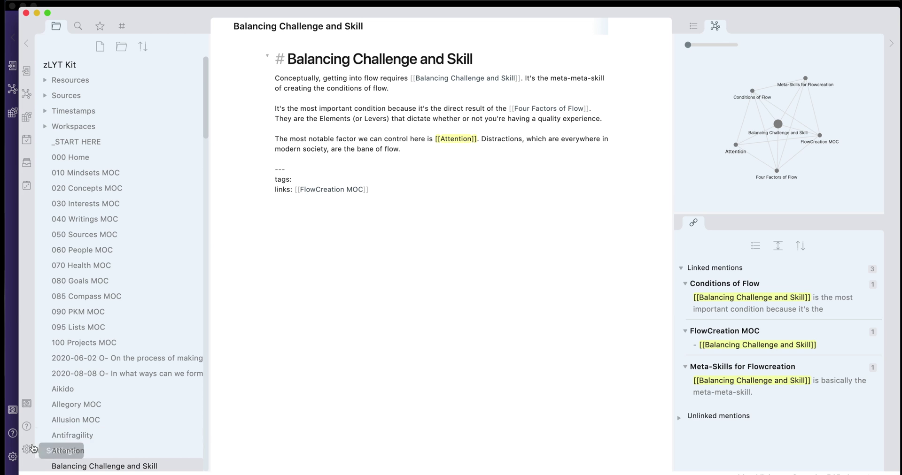
Step: Find Ars Magna in the community themes and apply it over the current custom CSS
click(27, 449)
scroll(525, 231, down, 2)
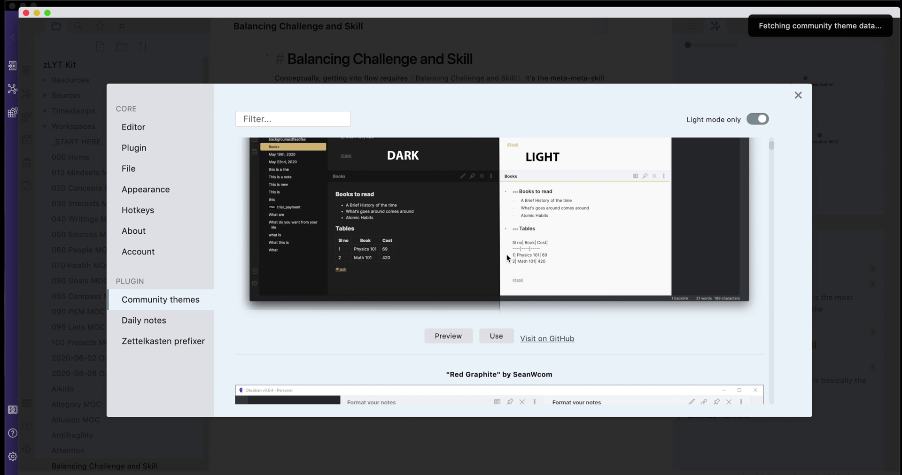
scroll(506, 255, down, 4)
scroll(499, 272, down, 5)
scroll(497, 275, down, 5)
scroll(493, 277, down, 4)
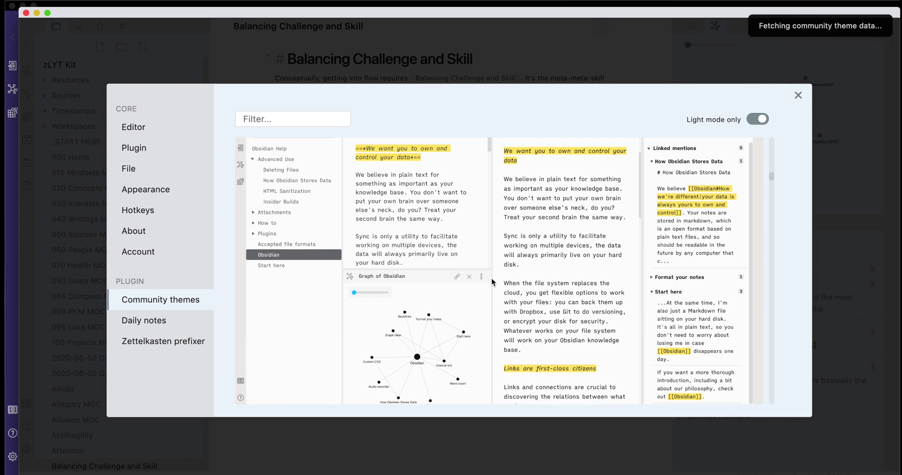
scroll(492, 279, up, 4)
scroll(492, 279, down, 5)
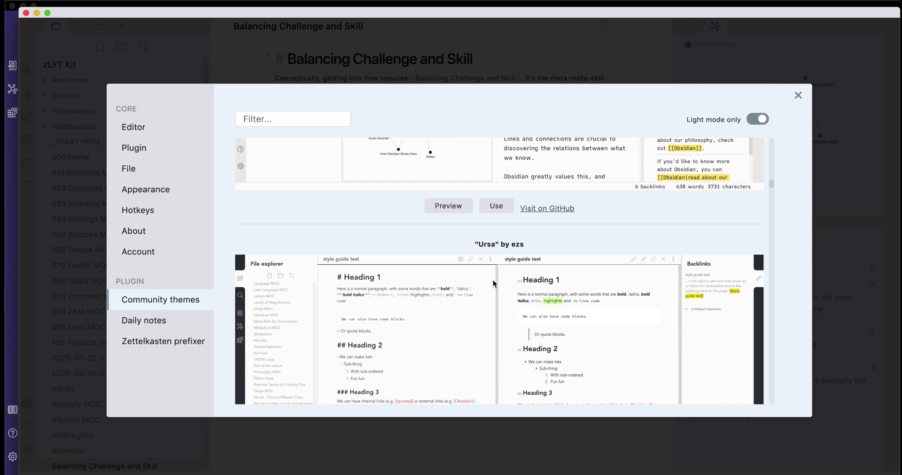
scroll(492, 281, down, 3)
scroll(492, 281, down, 5)
scroll(491, 281, down, 4)
scroll(491, 281, down, 10)
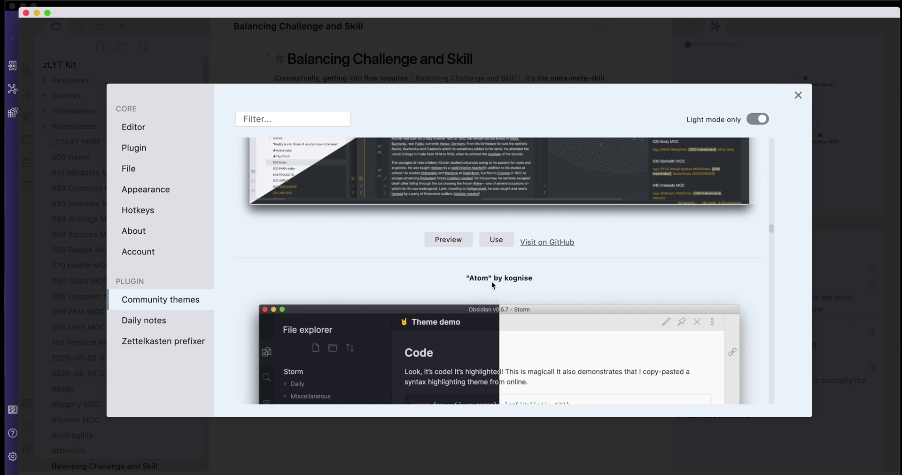
scroll(492, 282, down, 3)
scroll(492, 283, up, 8)
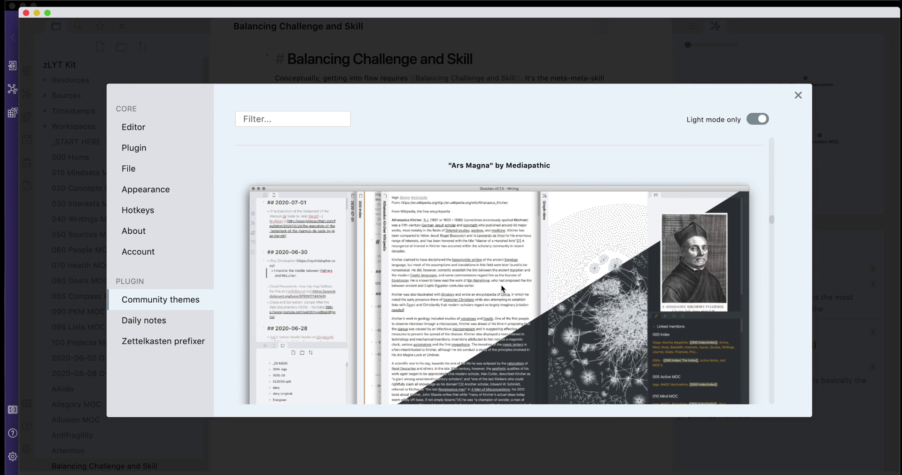
scroll(455, 262, down, 1)
scroll(455, 277, down, 5)
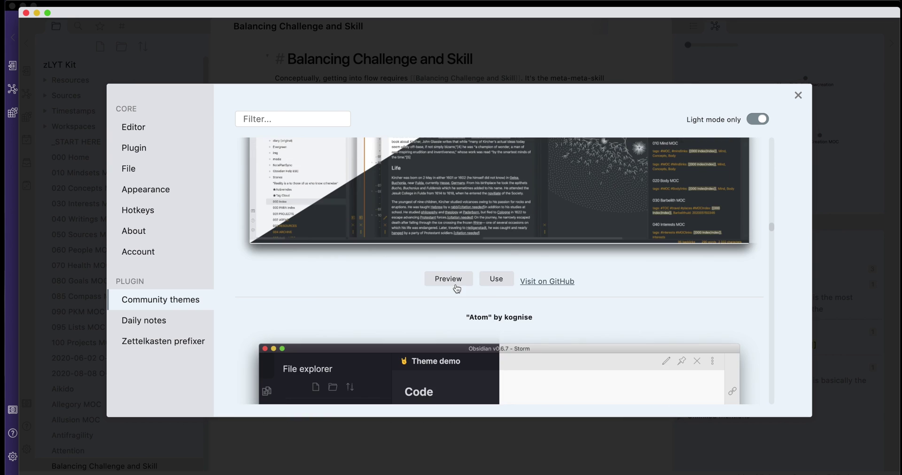
click(494, 281)
click(439, 291)
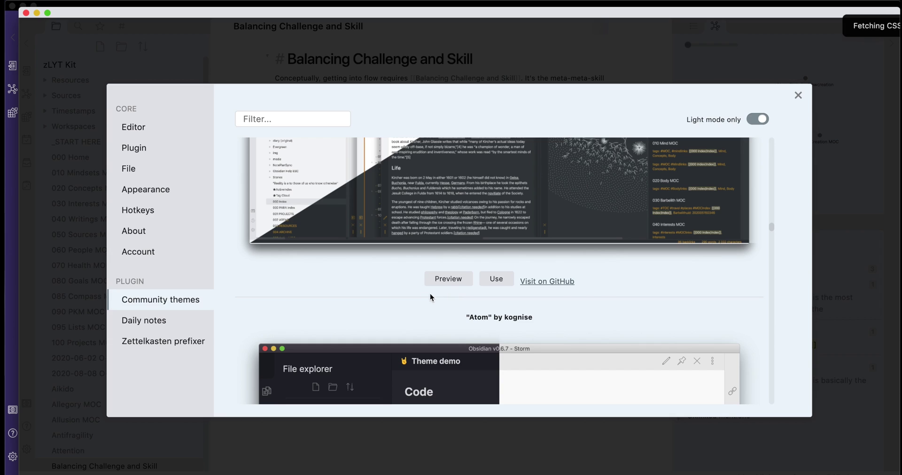
click(397, 63)
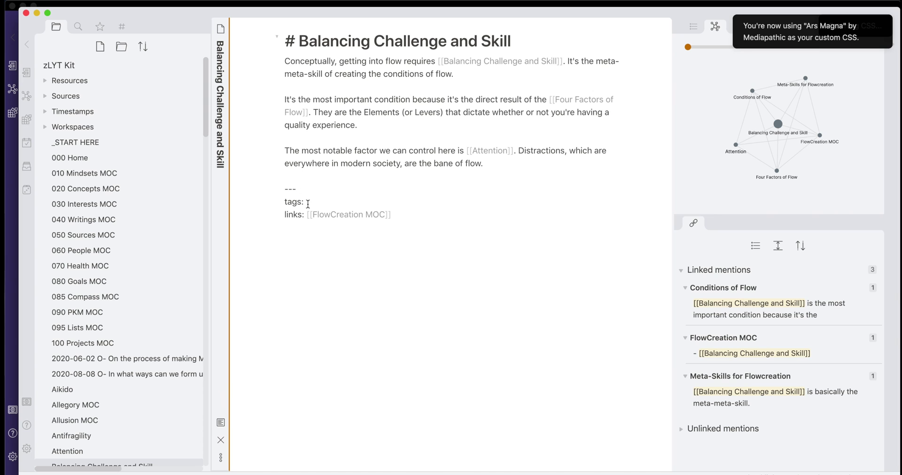
Step: Preview the title as a level-five heading, then restore it to level one
click(577, 295)
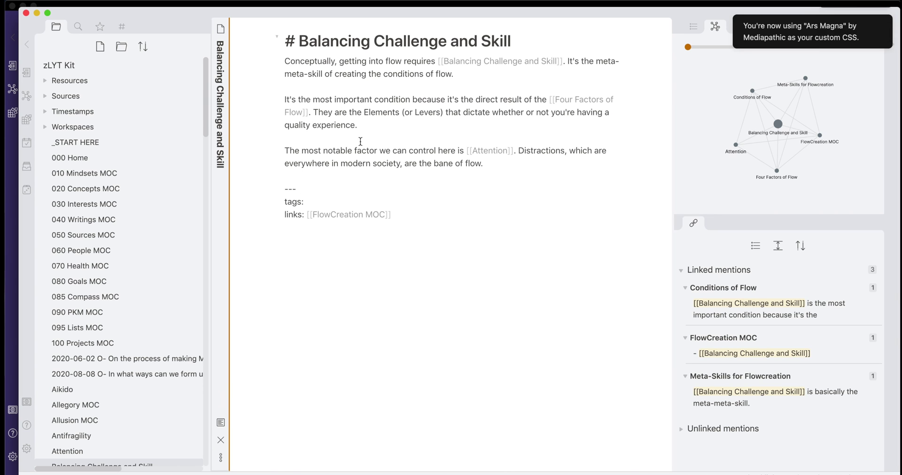
click(308, 41)
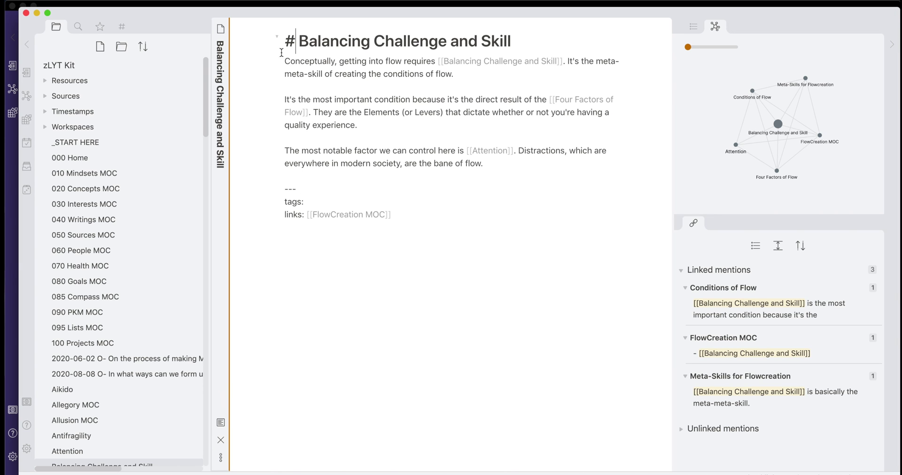
text(###)
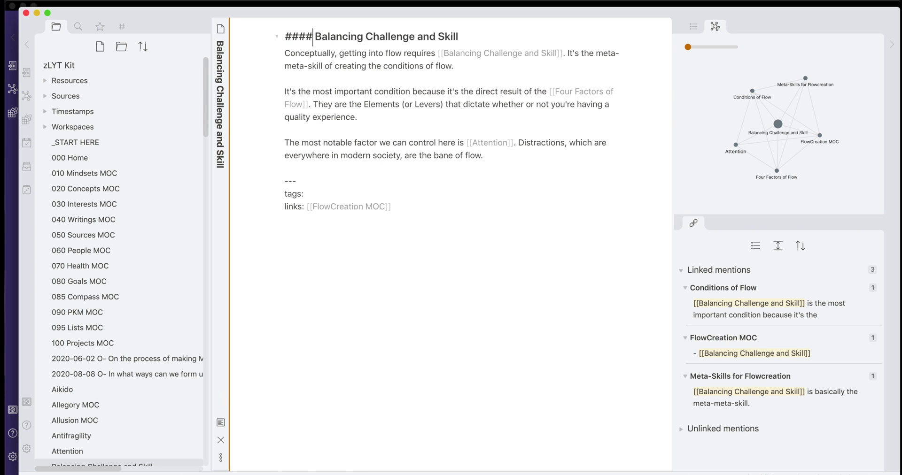
text(##)
key(super+e)
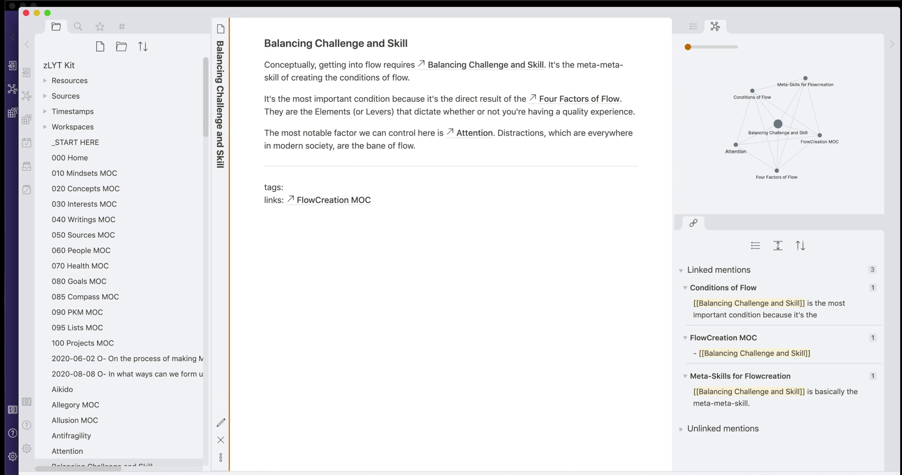
key(super+e)
key(BackSpace)
key(BackSpace)
key(BackSpace)
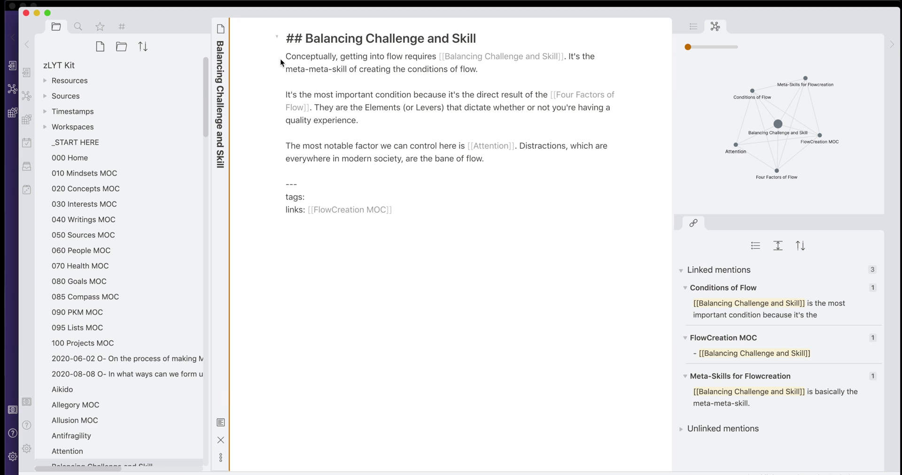
key(BackSpace)
Step: Select through the title and paragraphs, then open the Attention note
mouse_move(286, 41)
mouse_down()
mouse_move(429, 32)
mouse_move(515, 40)
mouse_up()
click(514, 41)
drag(332, 61, 355, 104)
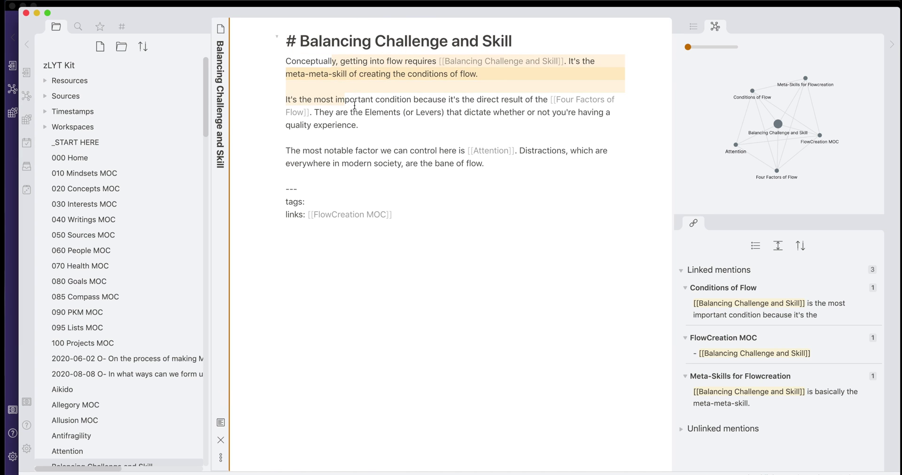
click(355, 104)
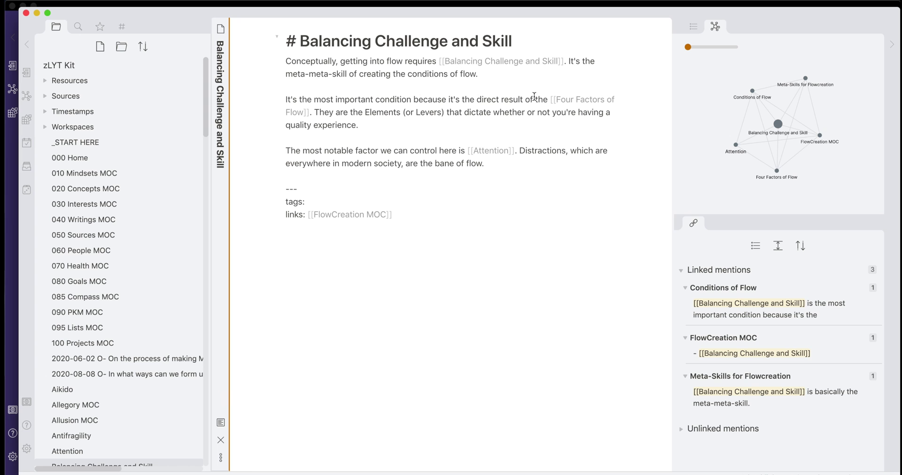
click(377, 155)
click(485, 150)
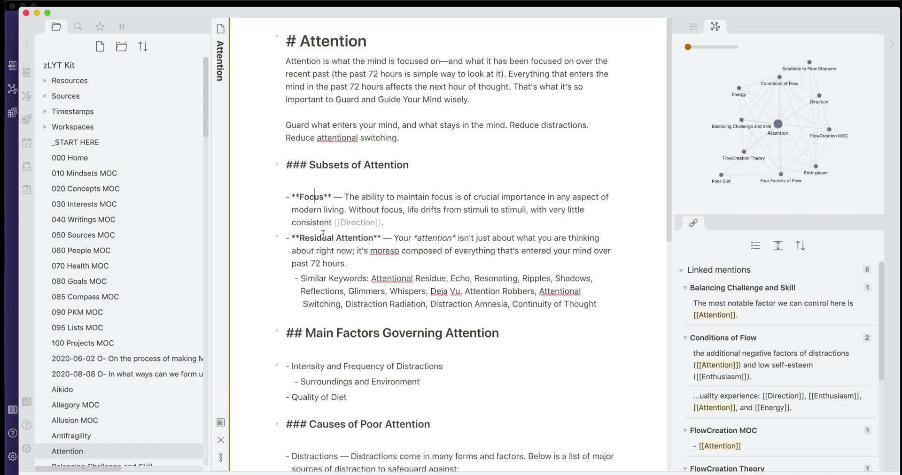
click(418, 279)
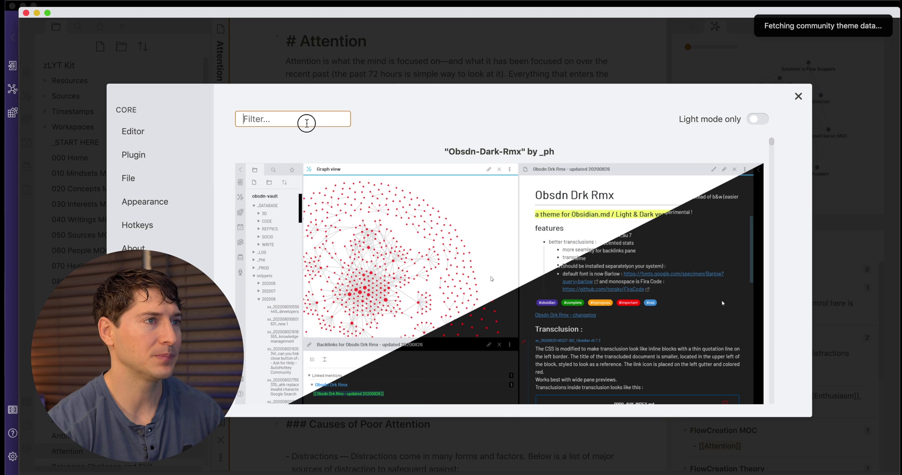
Step: Filter themes for 'cyber', apply Cybertron over the current CSS, and reload the app
text(cyber)
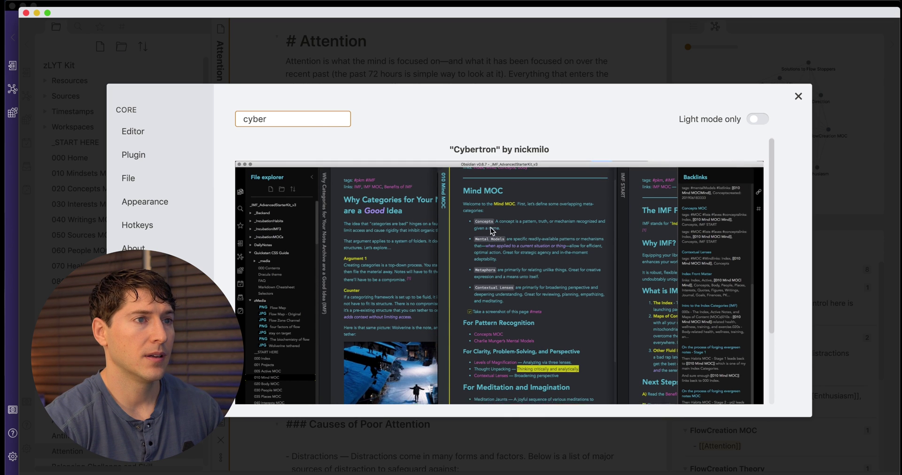
click(493, 380)
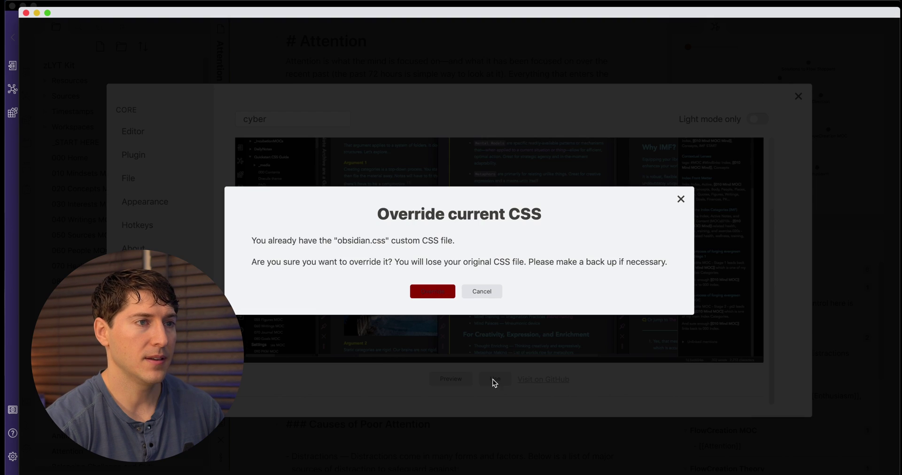
click(433, 292)
click(376, 66)
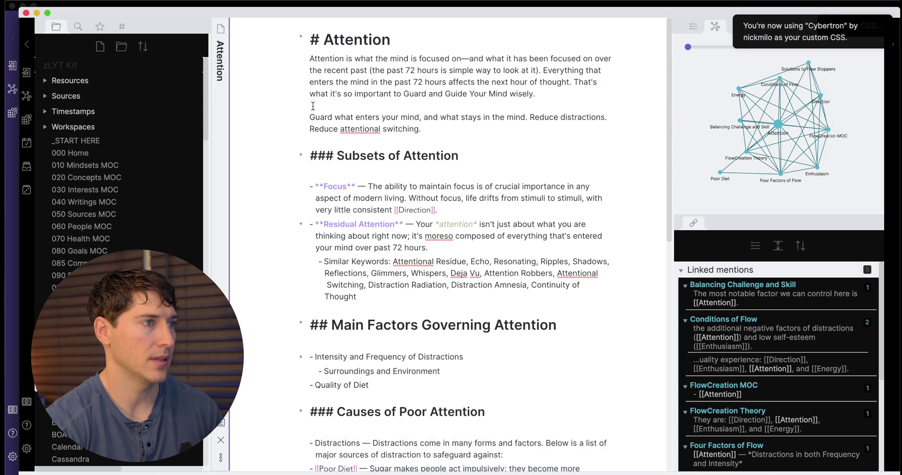
key(super+r)
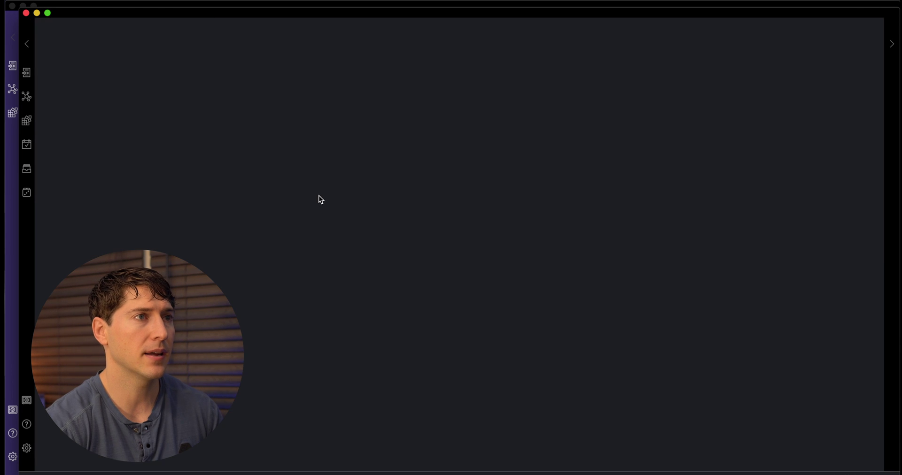